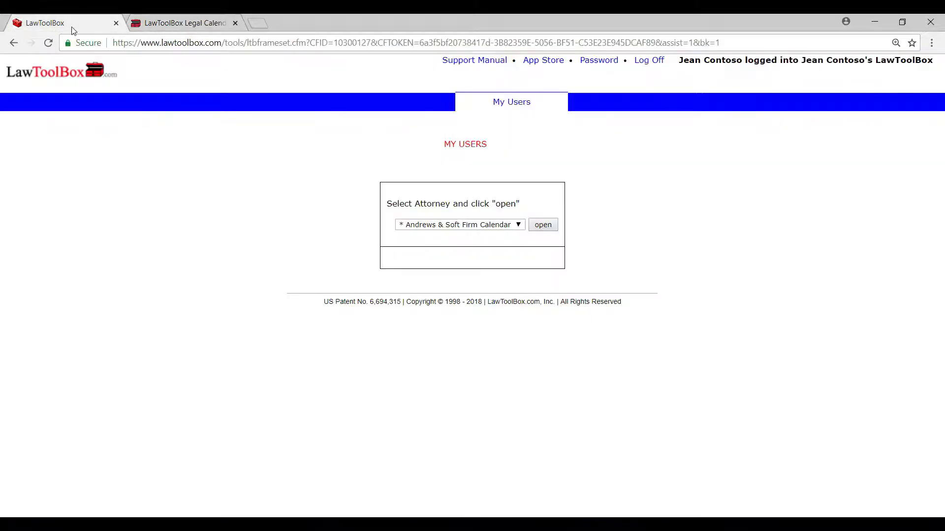
click(519, 227)
drag(535, 247, 532, 330)
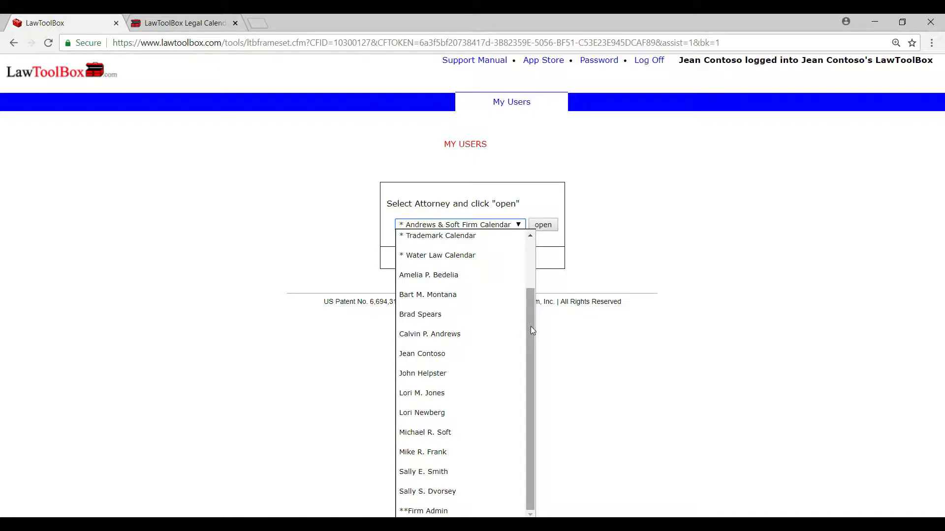
click(467, 433)
click(547, 226)
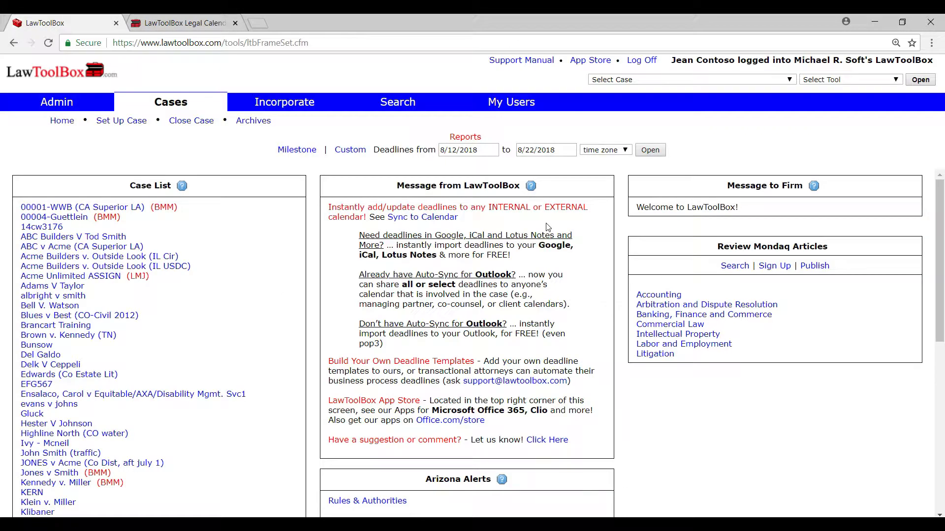
Step: Review the Case List and the attorney initials shown in red beside the first case
drag(173, 186, 130, 190)
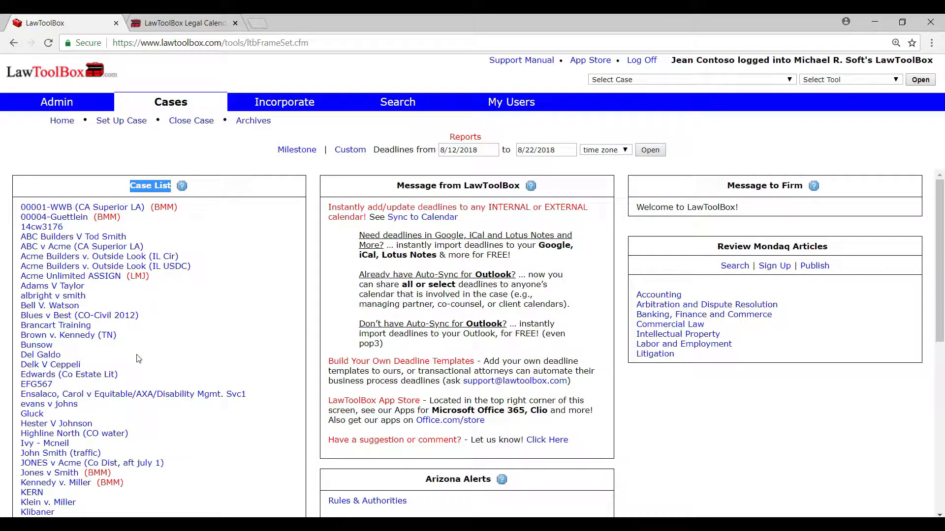
drag(181, 207, 23, 207)
click(184, 221)
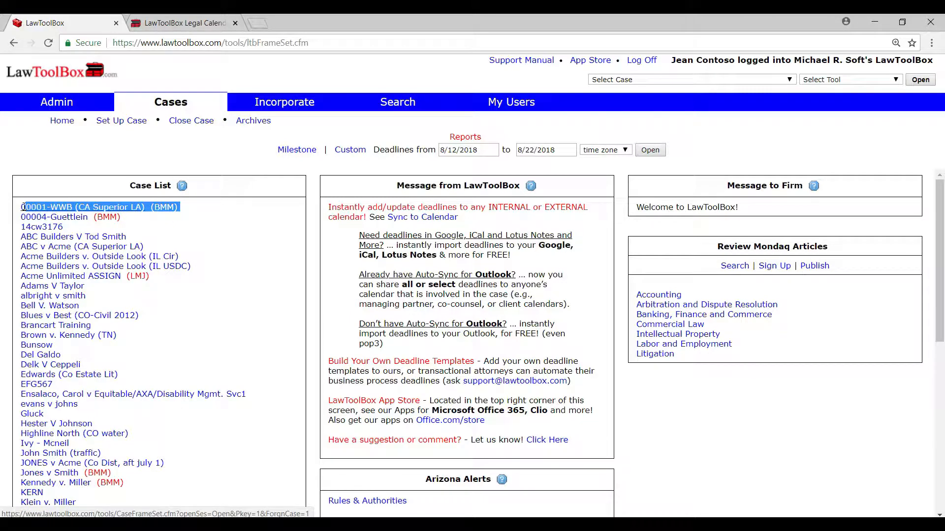
click(213, 226)
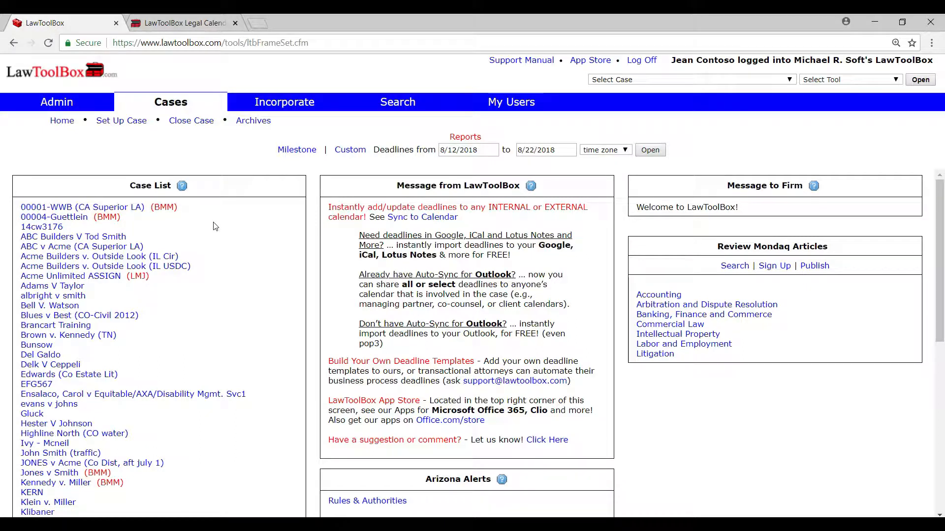
drag(169, 207, 153, 204)
click(180, 210)
Step: Start setting up a new case and choose California as its state
click(124, 124)
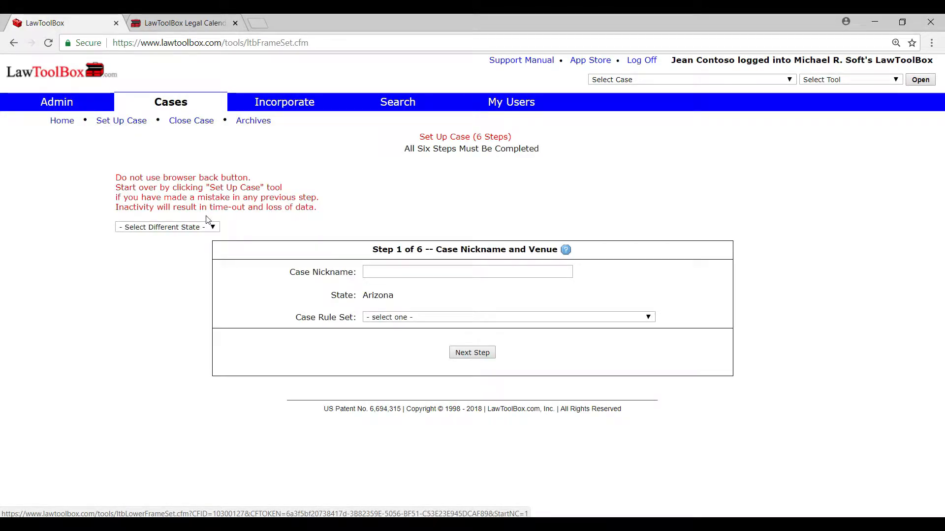
click(214, 228)
drag(214, 260, 215, 271)
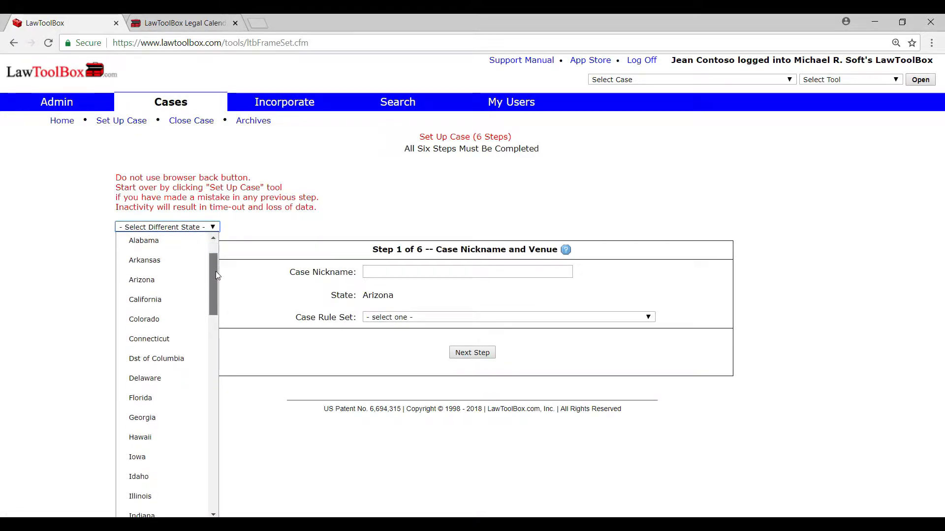
click(159, 300)
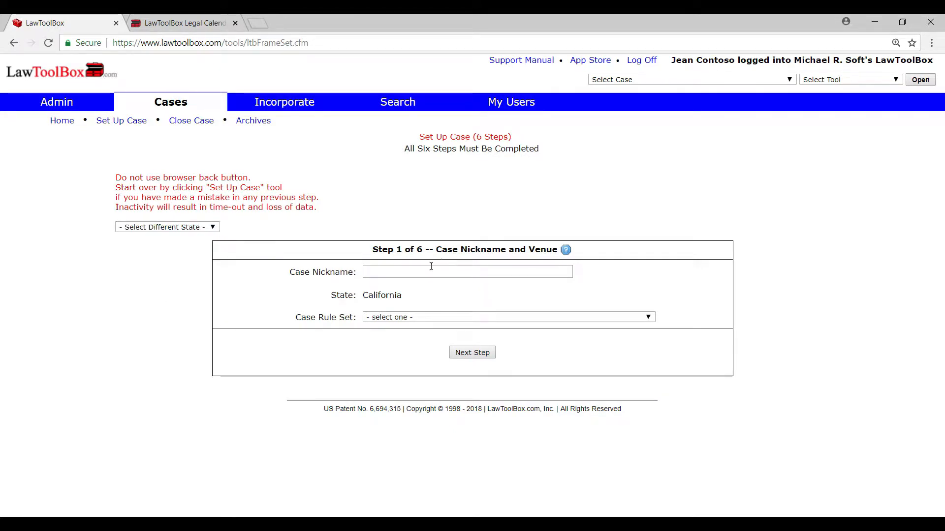
Step: Give the case the nickname "Doe - Car Crash - XXCVXXXX" and the rule set "CA State - Superior Court - Civil (LA County)", and submit step 1
click(405, 269)
click(418, 285)
click(414, 317)
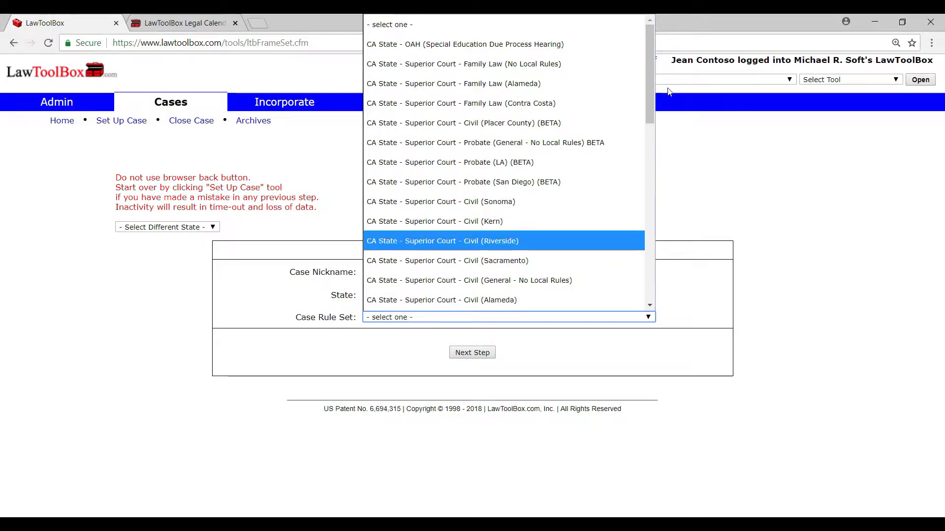
drag(647, 85, 648, 121)
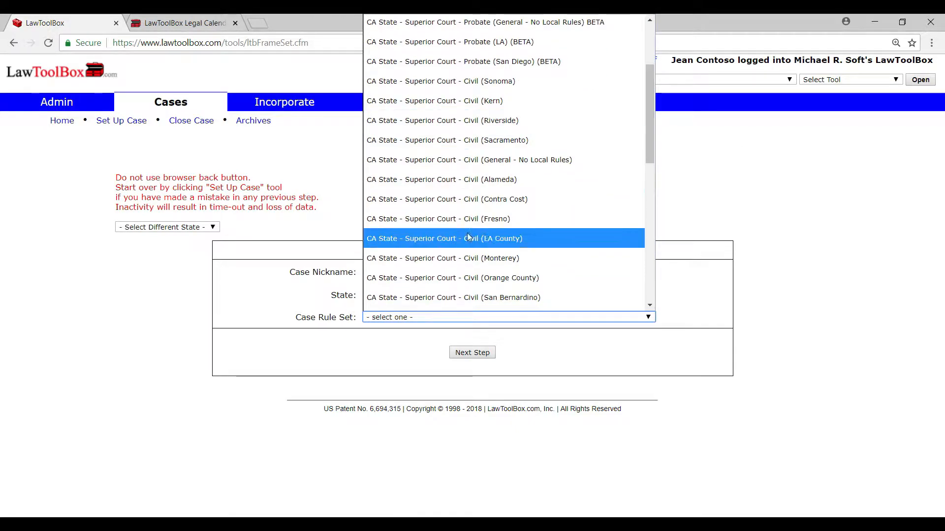
click(468, 233)
click(487, 353)
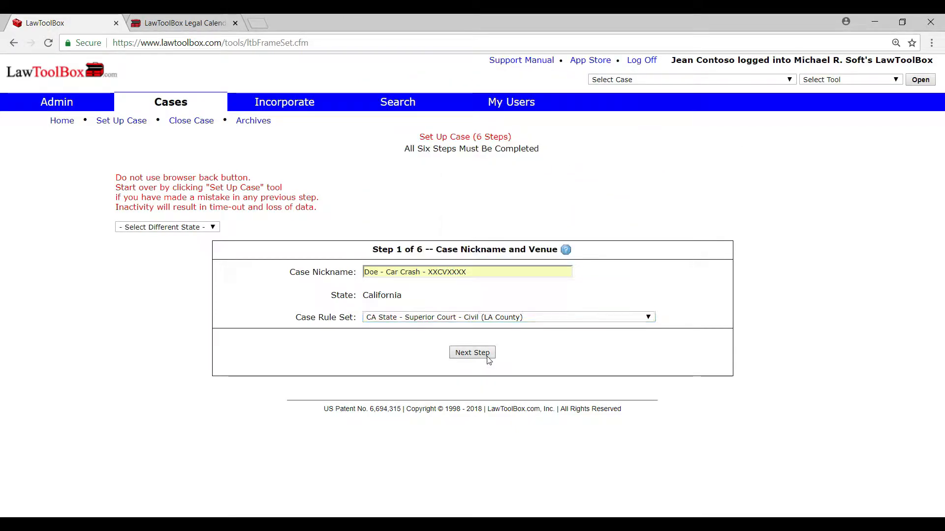
Step: Check the represented party and case number fields, and set the court location to Los Angeles
drag(432, 202, 360, 205)
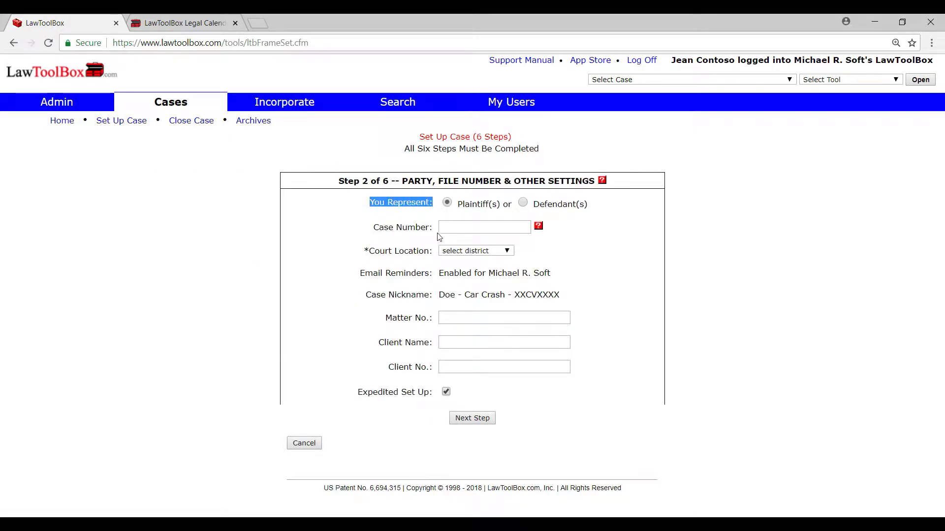
drag(430, 229, 372, 228)
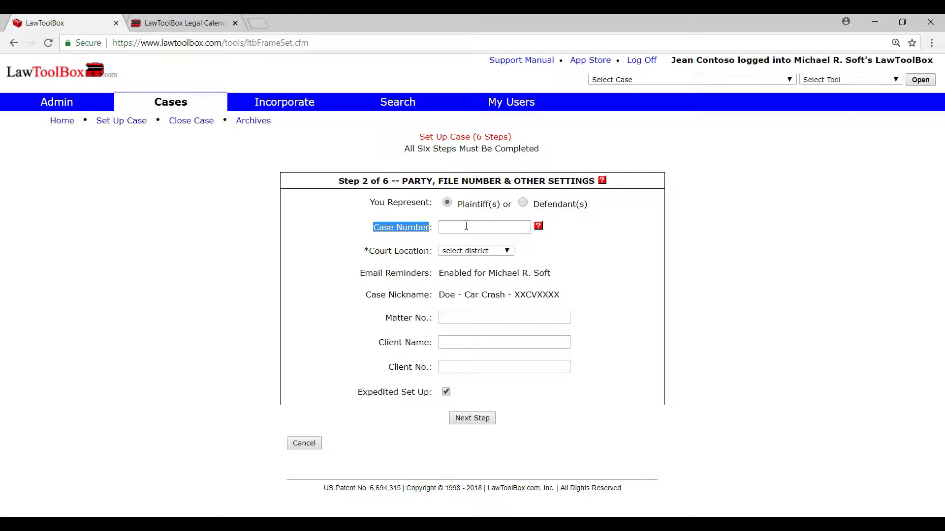
click(461, 251)
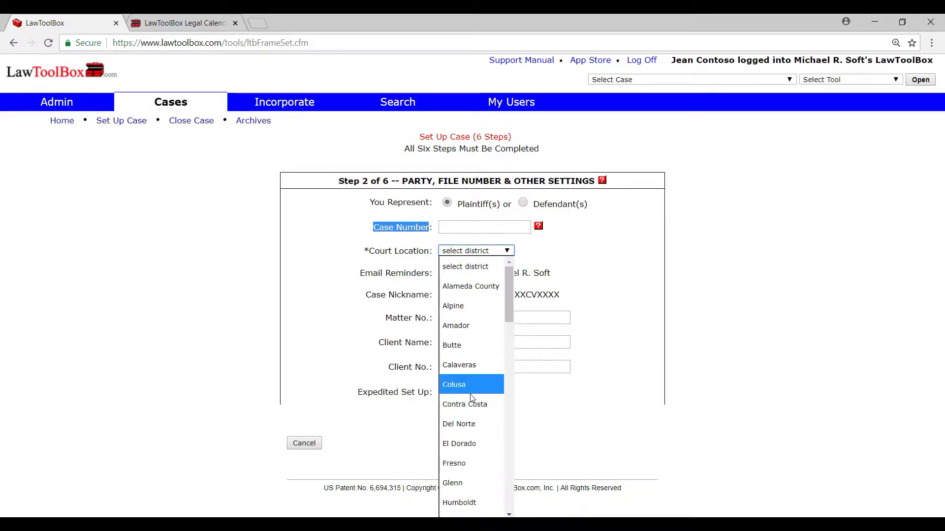
text(lo)
key(Return)
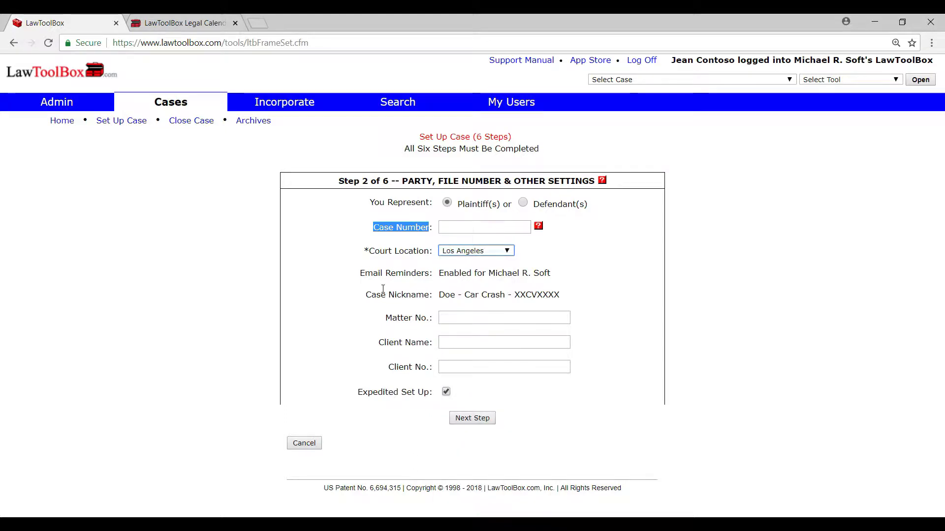
Step: Check the email reminder setting, fill in the client's name and matter number 125.36, and submit step 2
drag(354, 273, 559, 274)
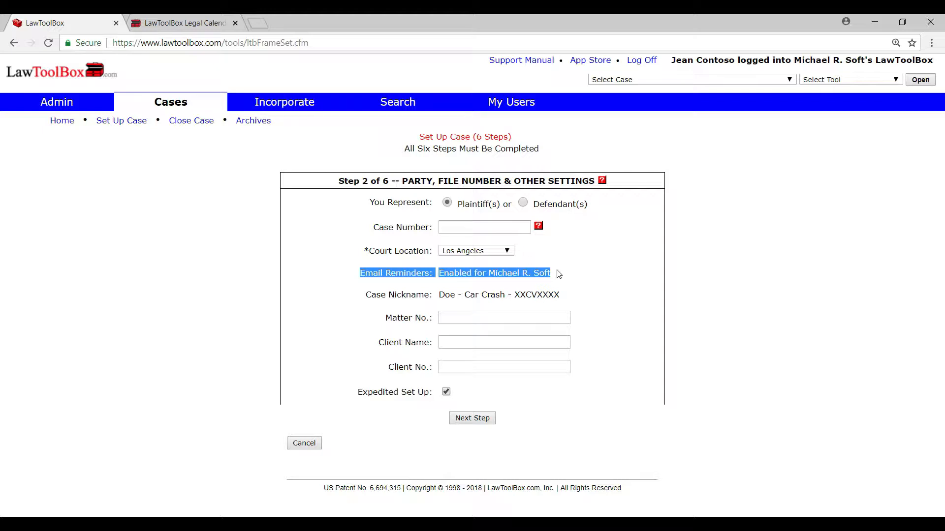
click(594, 300)
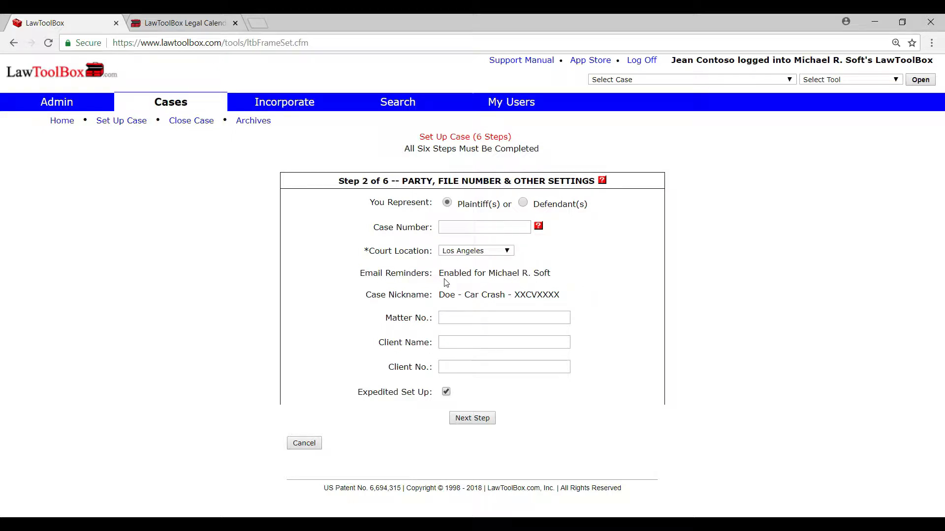
drag(429, 319, 385, 318)
drag(428, 342, 388, 367)
click(410, 368)
click(365, 357)
click(453, 341)
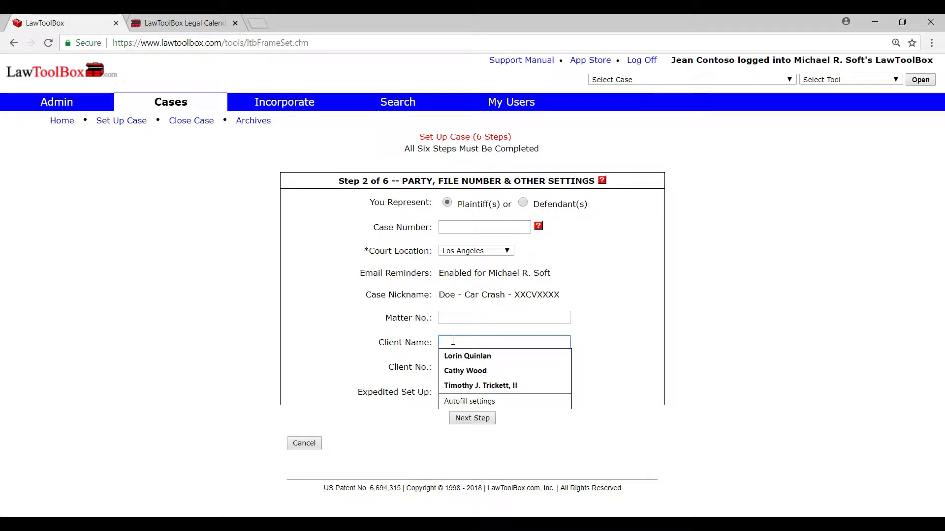
click(458, 356)
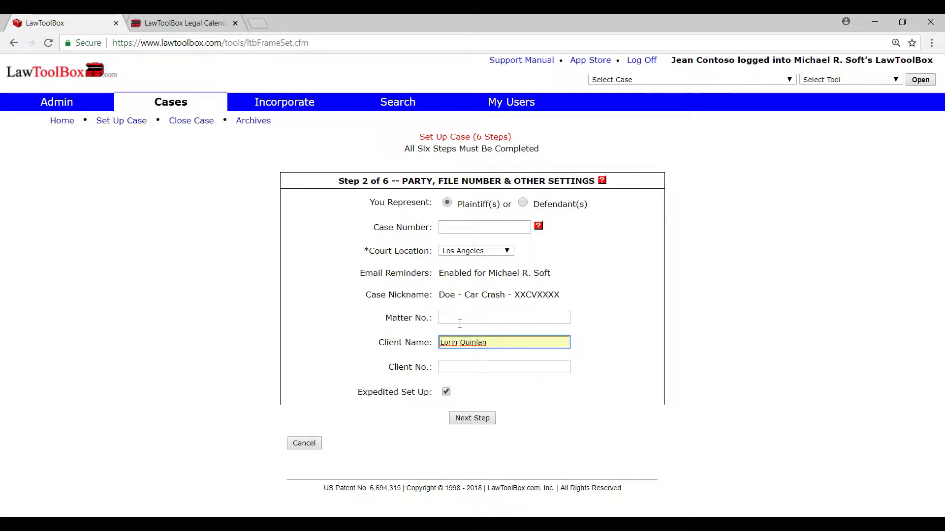
click(459, 320)
text(125.3658)
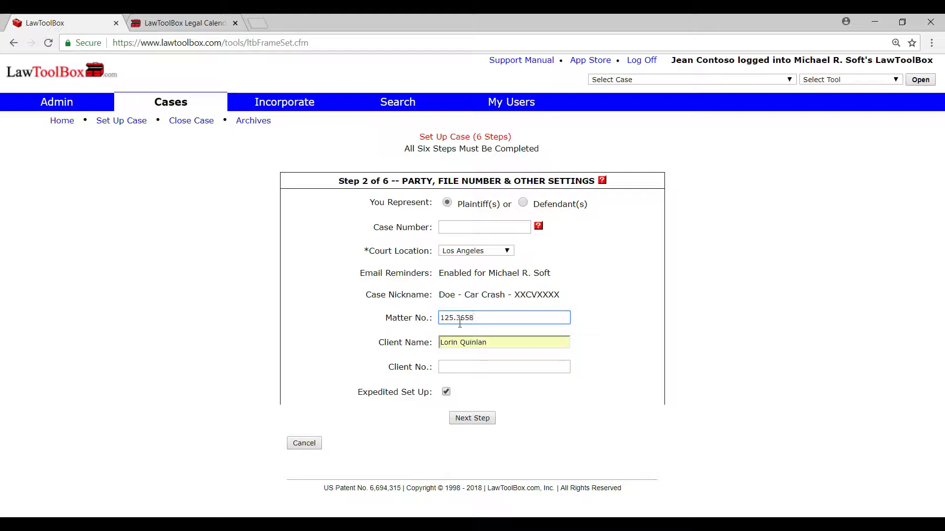
click(467, 421)
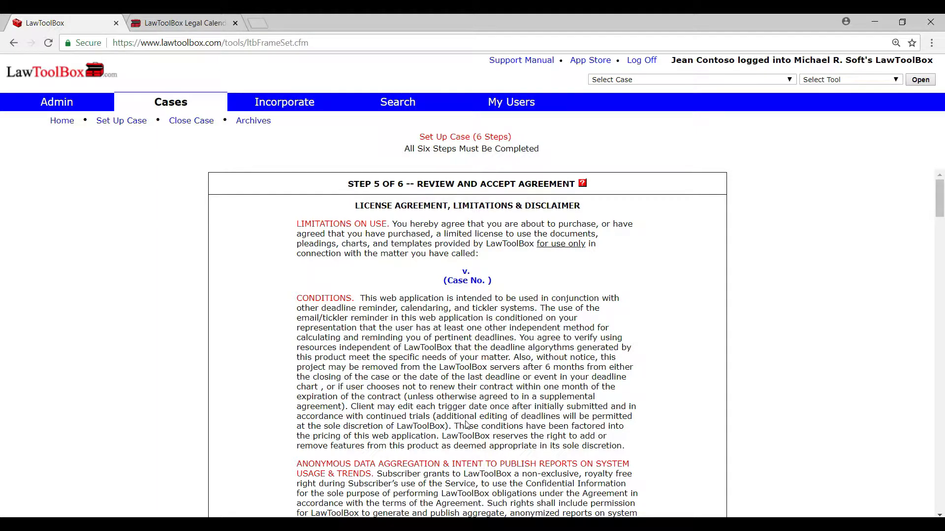
Step: Accept the license agreement, and finish the setup by granting case access to one attorney and one support staff member
key(End)
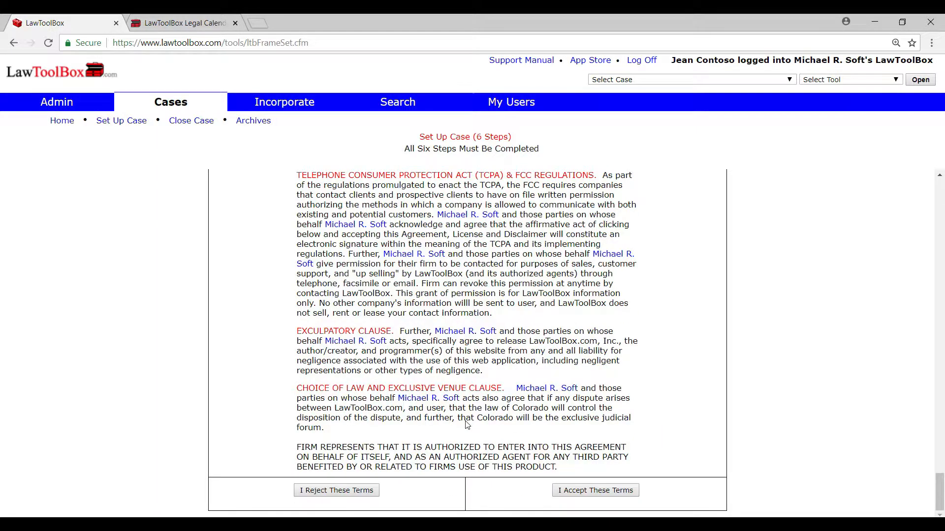
click(588, 491)
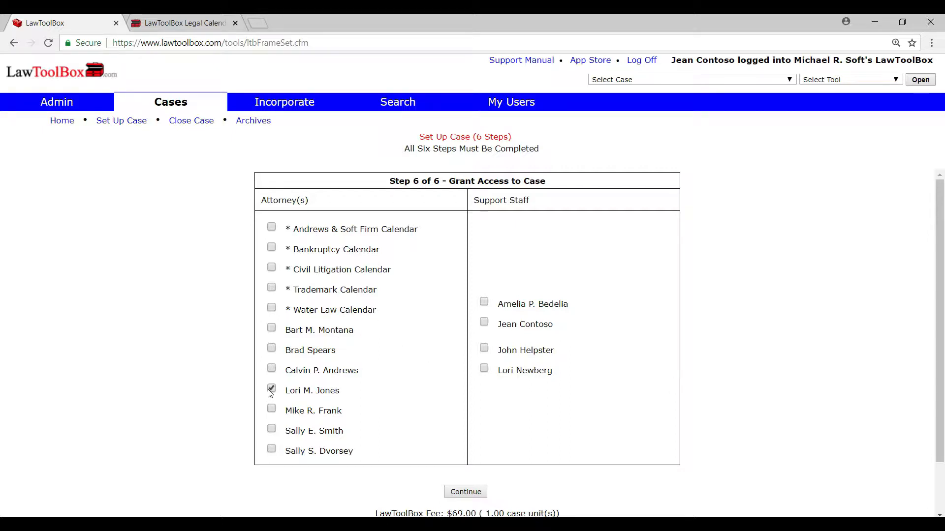
click(484, 349)
click(472, 494)
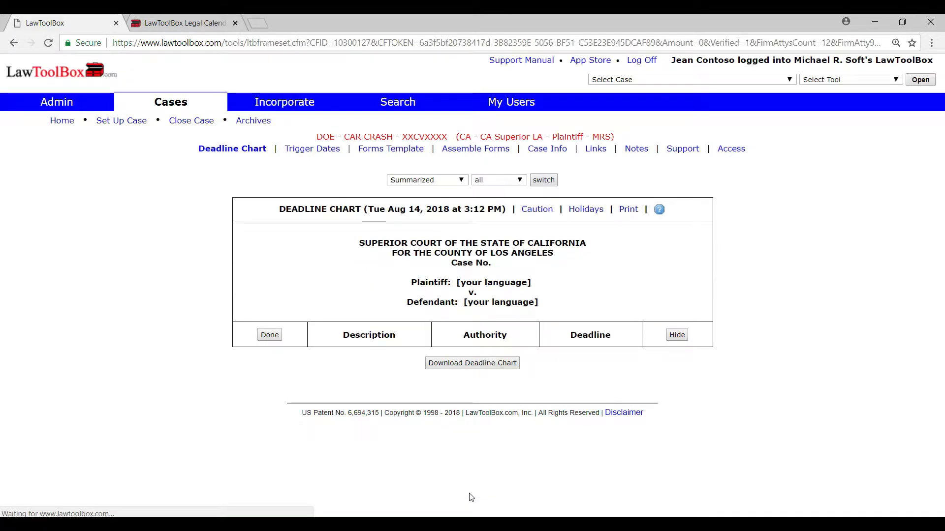
Step: Check the new case's name and court in its heading, and open its trigger dates
drag(316, 137, 371, 137)
drag(486, 139, 543, 138)
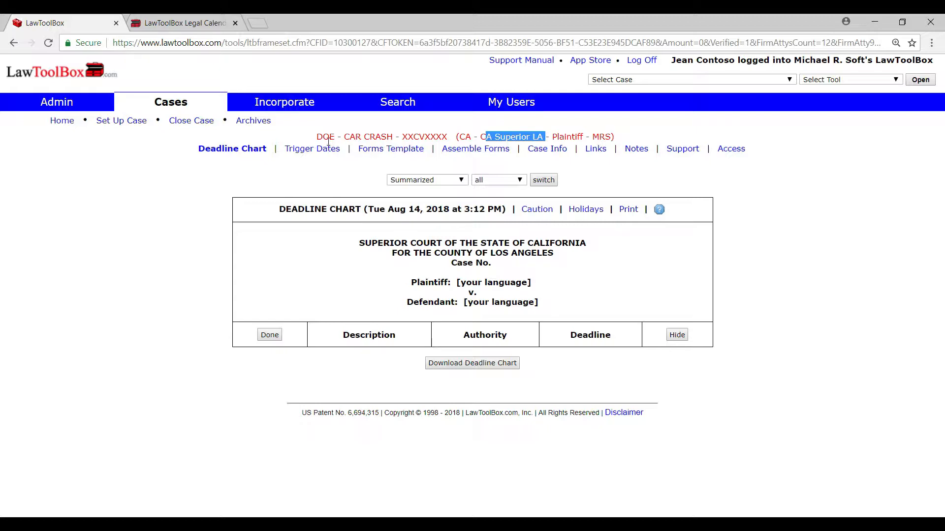
click(309, 150)
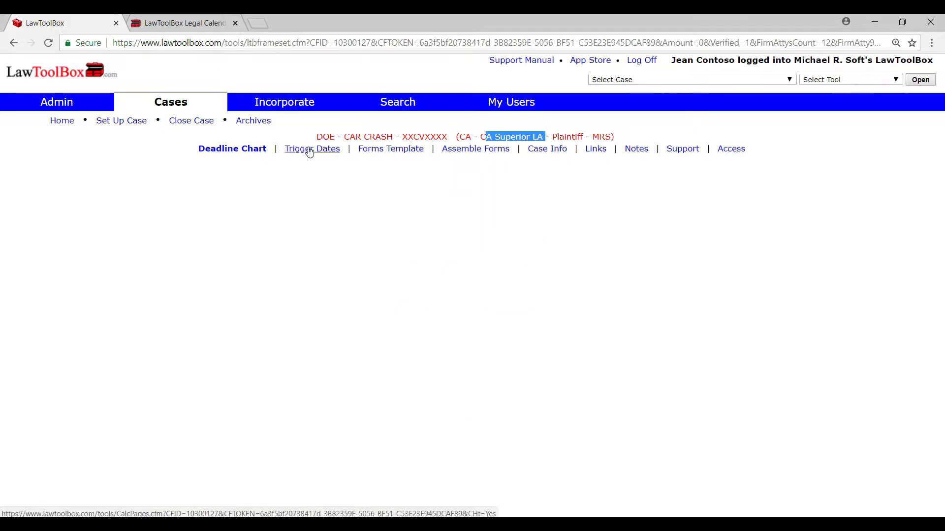
Step: Examine the primary and secondary trigger date lists, including the service method options for the summons and complaint
drag(337, 186, 203, 186)
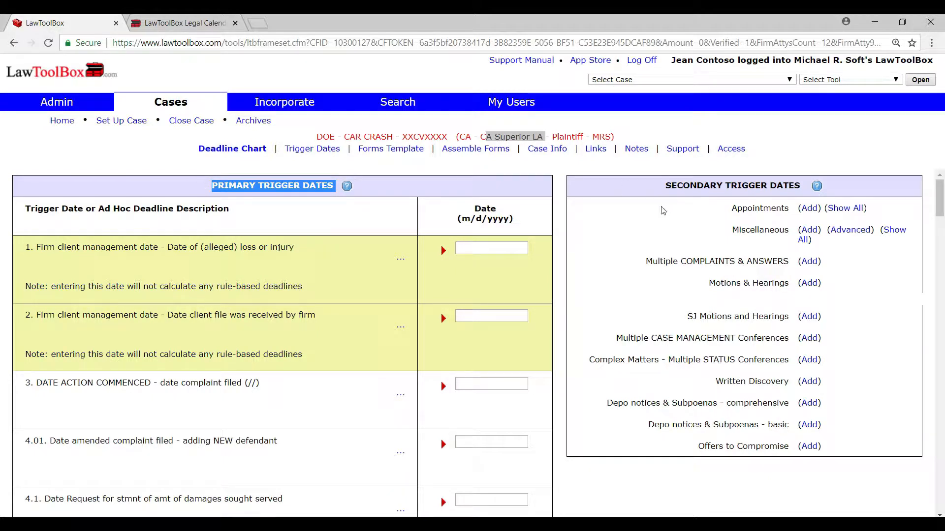
drag(664, 186, 802, 186)
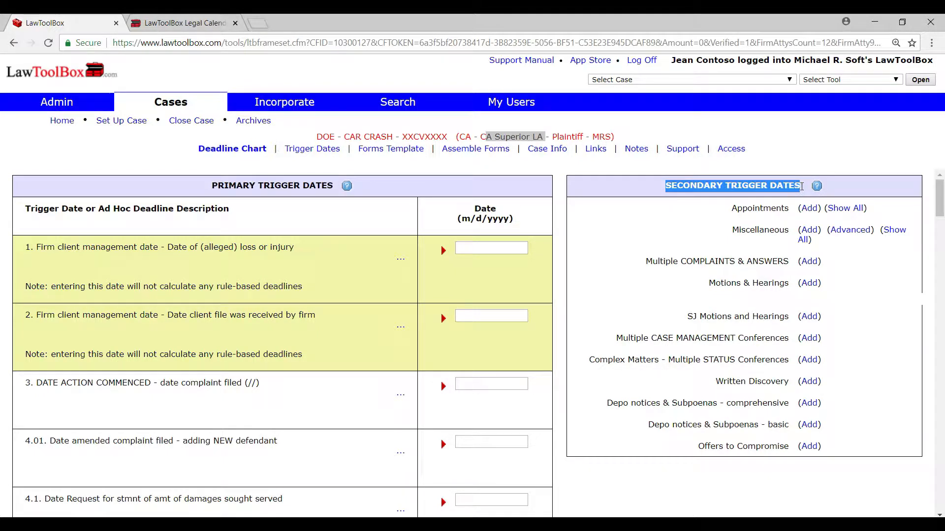
drag(339, 186, 209, 181)
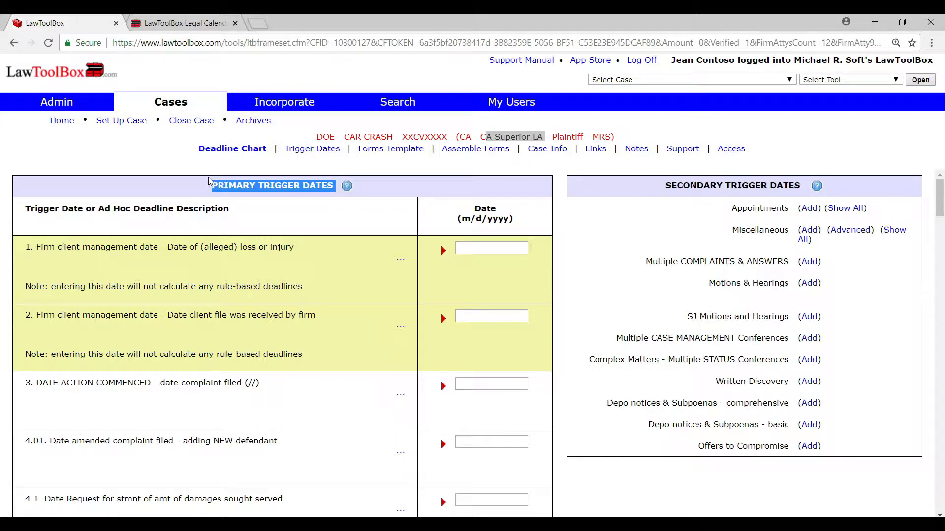
click(285, 405)
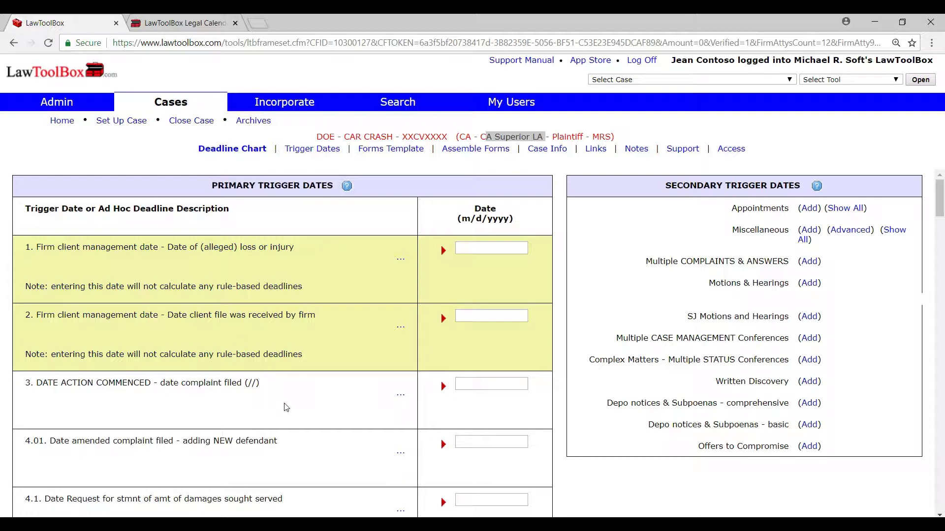
scroll(286, 408, down, 2)
scroll(285, 406, down, 5)
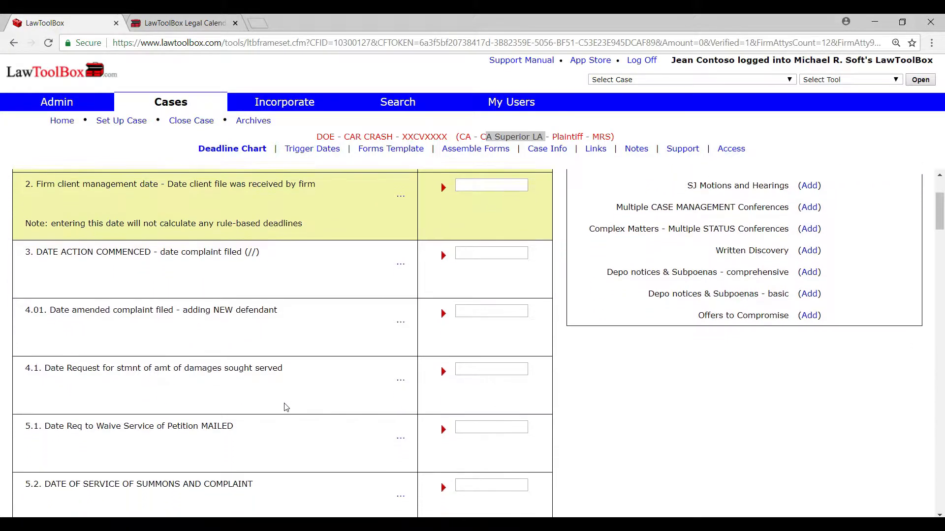
scroll(286, 407, down, 2)
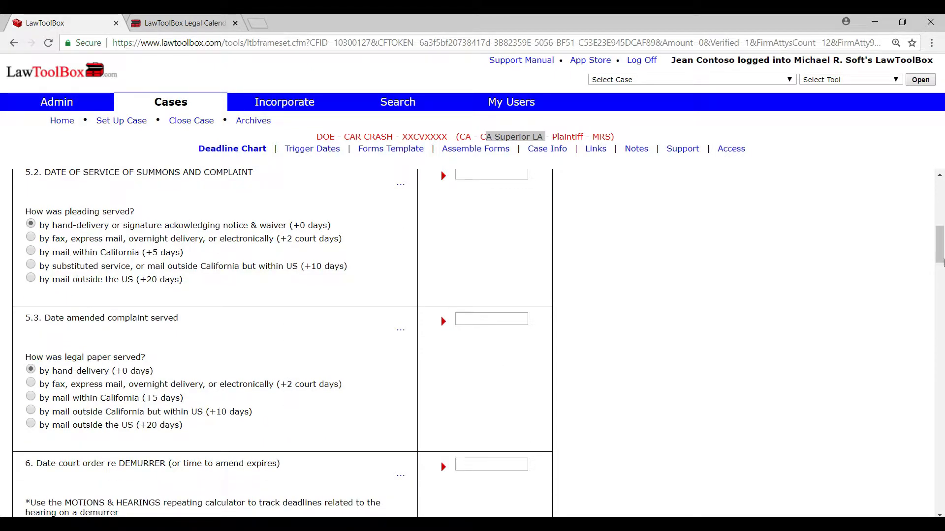
scroll(941, 263, up, 4)
scroll(941, 287, down, 5)
Step: Set the date action commenced (date complaint filed) to 4/15/2018
drag(941, 287, 943, 227)
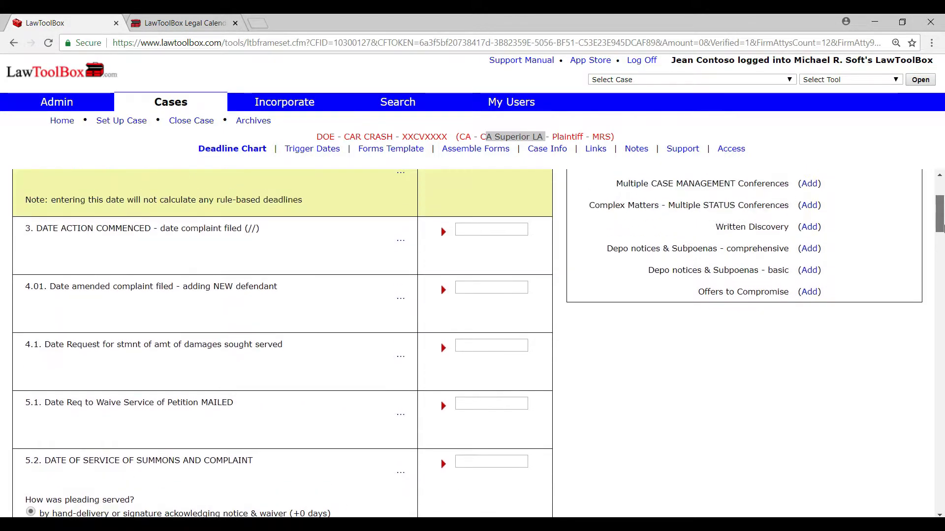
click(492, 232)
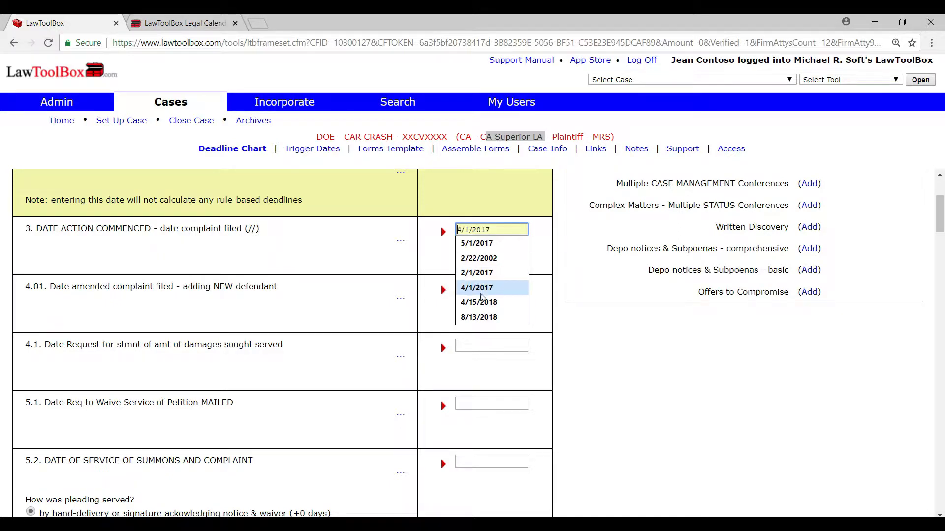
click(480, 303)
scroll(620, 379, down, 1)
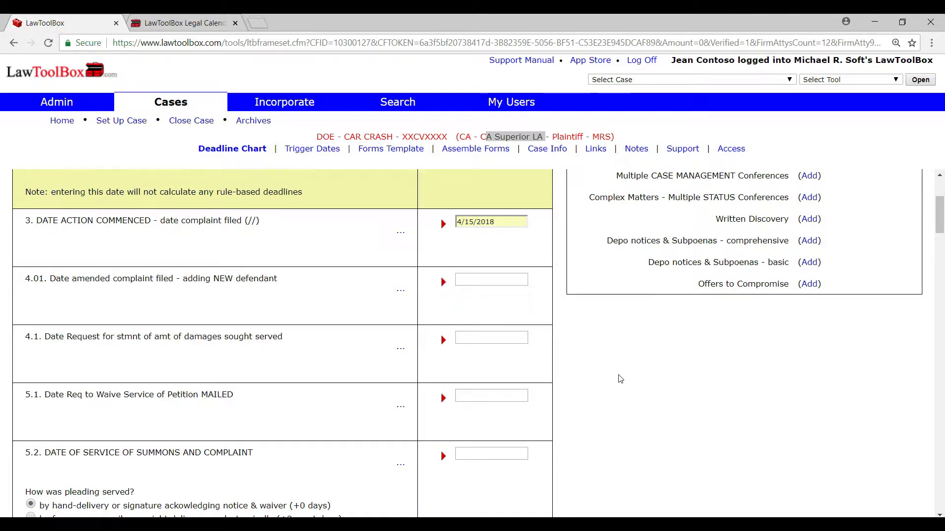
Step: Set the date of service of summons and complaint to 6/1/2018, served by mail within California (+5 days), and save the trigger dates
scroll(620, 378, down, 2)
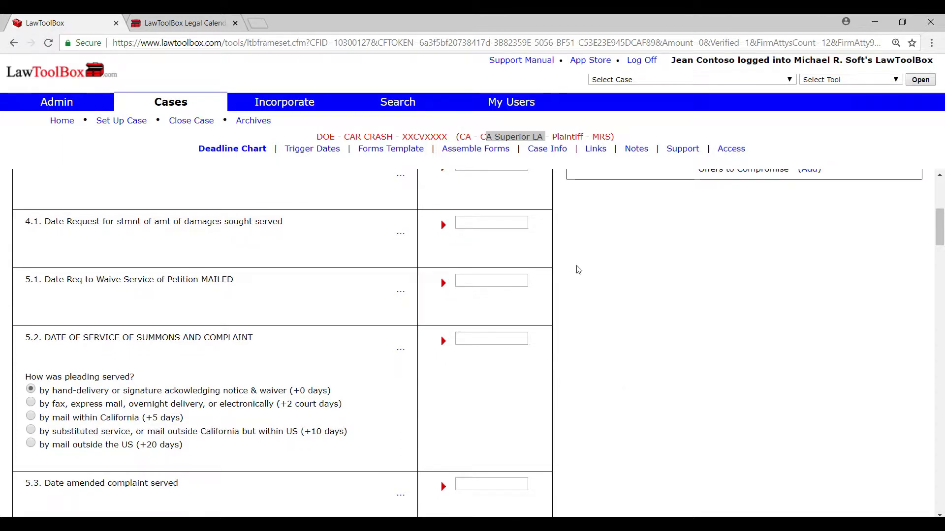
click(488, 338)
text(6/1/2018)
click(334, 332)
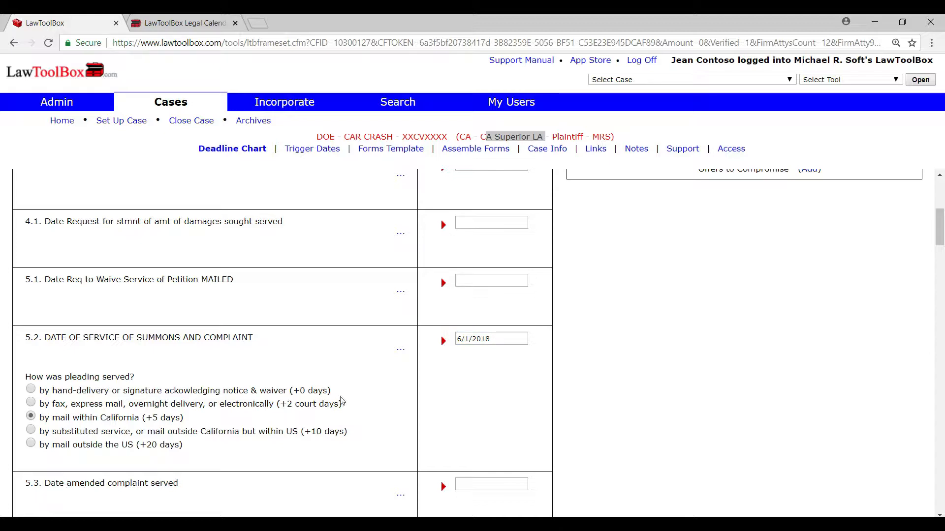
drag(938, 235, 938, 517)
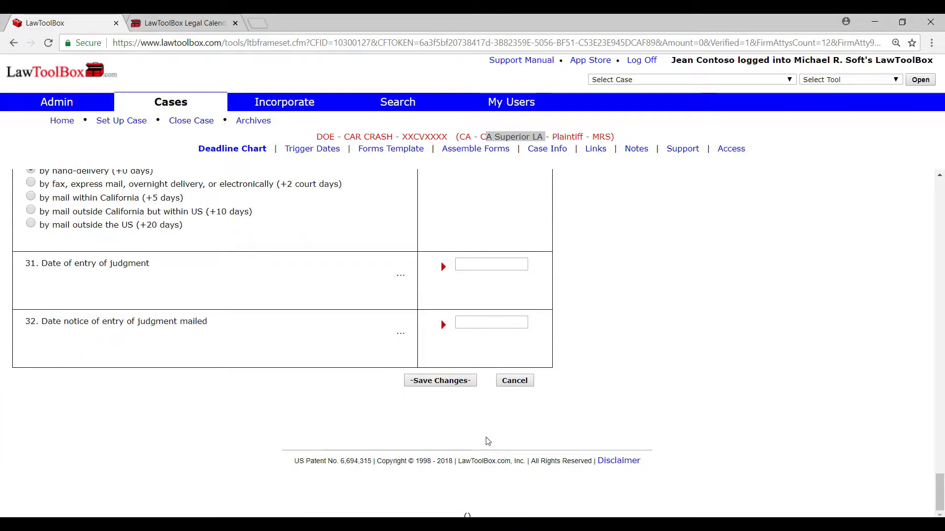
click(449, 386)
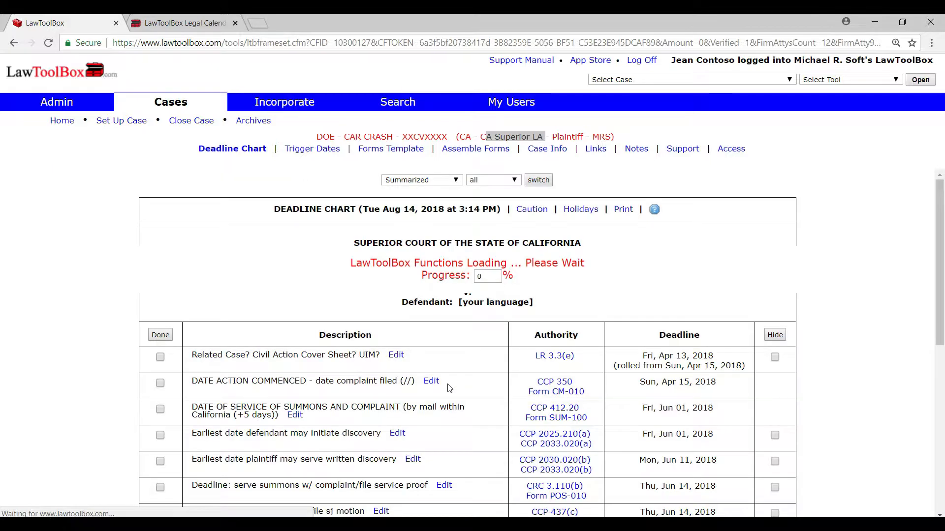
Step: Mark the related case, date action commenced, and service of summons and complaint entries as done in the deadline chart
mouse_move(938, 199)
mouse_down()
mouse_move(941, 342)
mouse_move(939, 207)
mouse_up()
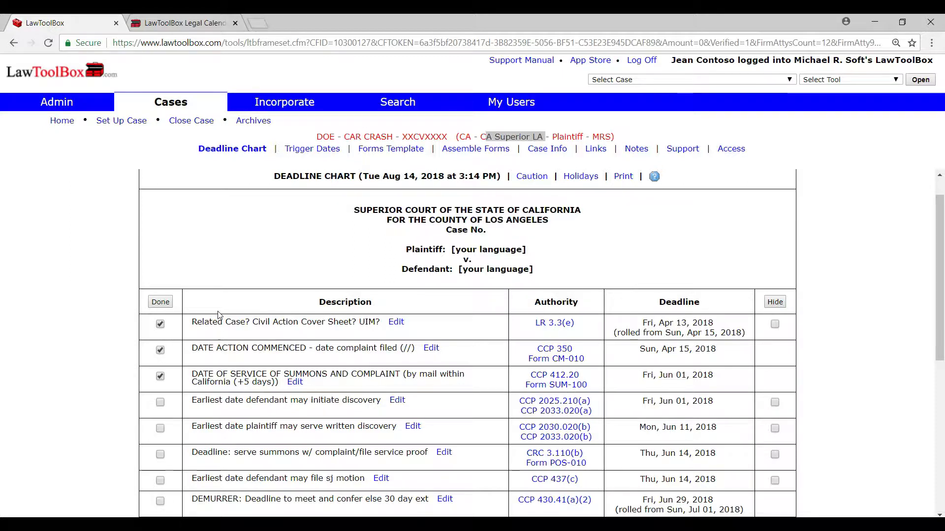
click(161, 302)
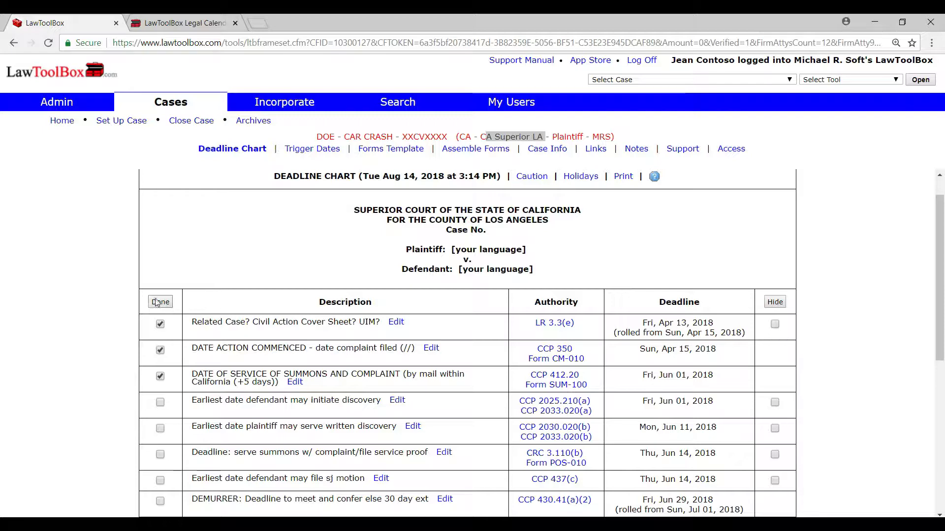
scroll(91, 327, down, 2)
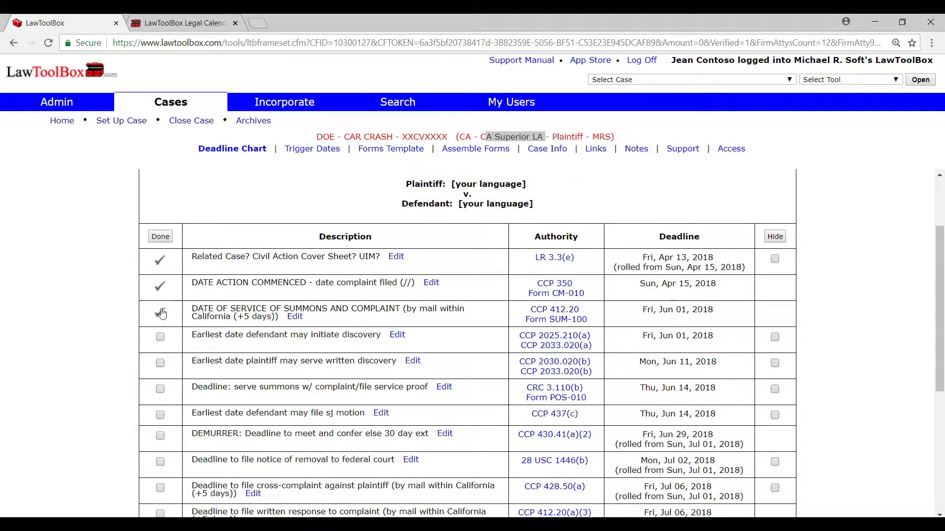
click(203, 309)
Step: Examine the deadline chart's Description, Authority, Deadline and Hide columns, including the rule notes for the related case and date action commenced entries
scroll(118, 306, up, 2)
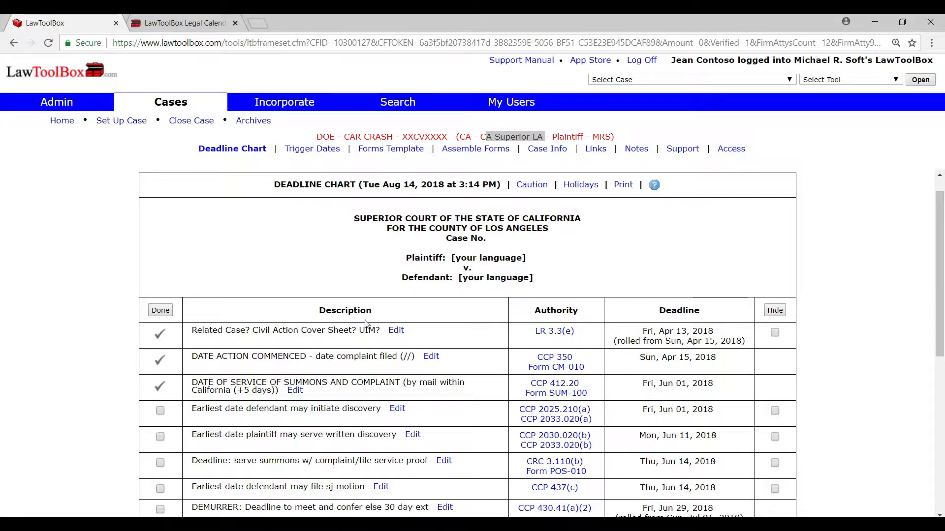
drag(379, 319, 320, 314)
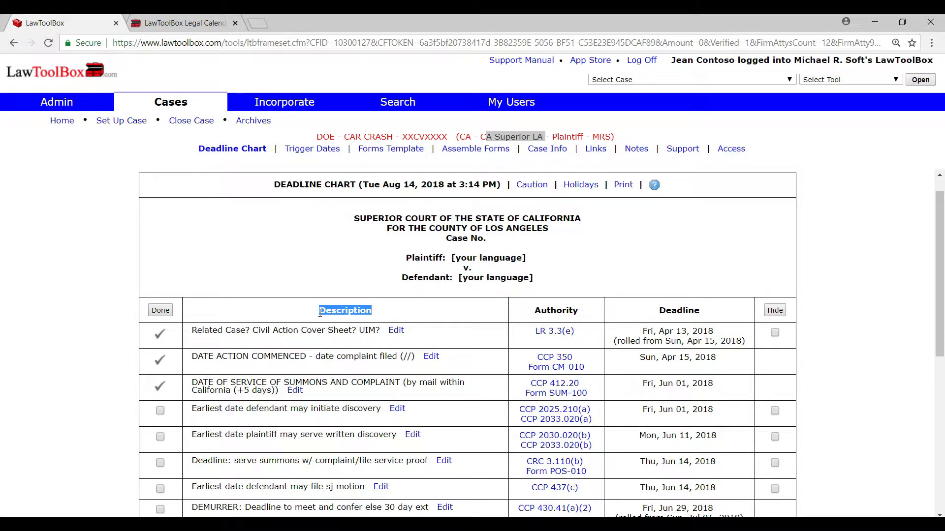
click(320, 334)
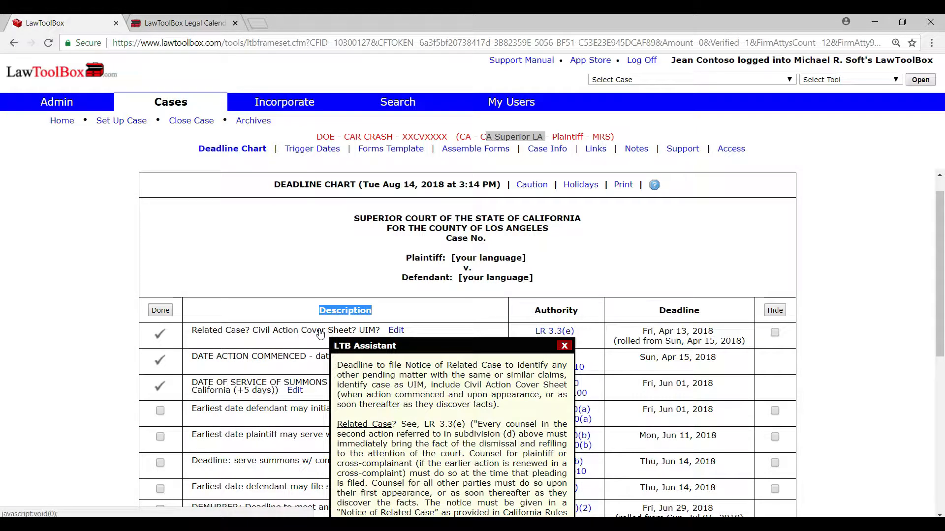
click(321, 359)
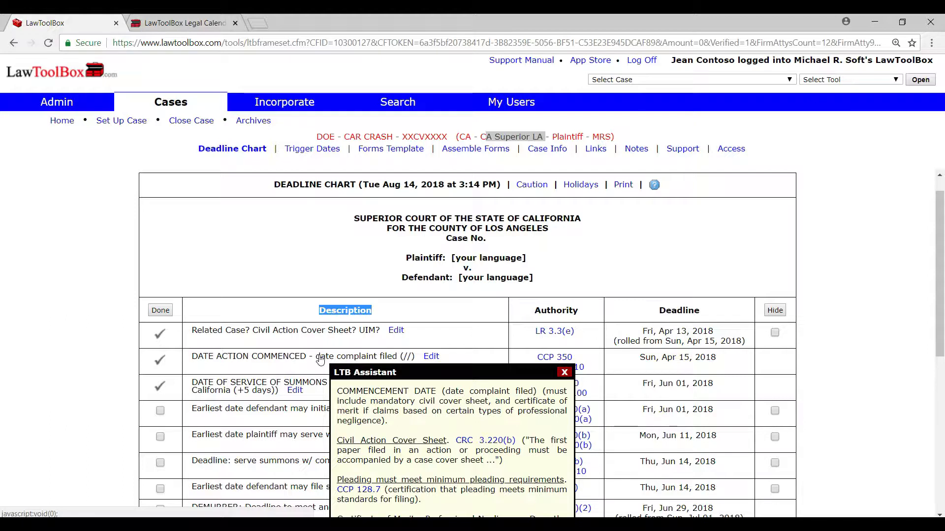
drag(578, 311, 534, 311)
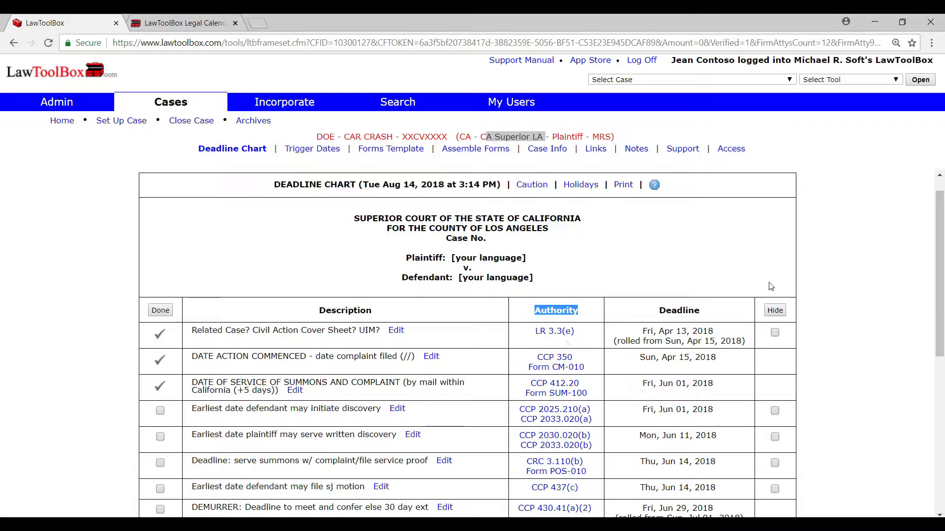
drag(730, 308, 654, 314)
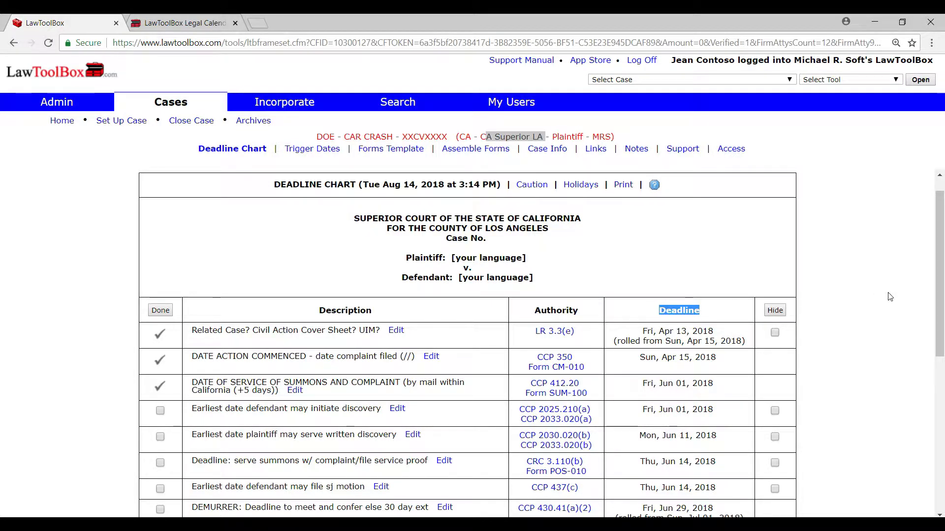
scroll(885, 290, down, 1)
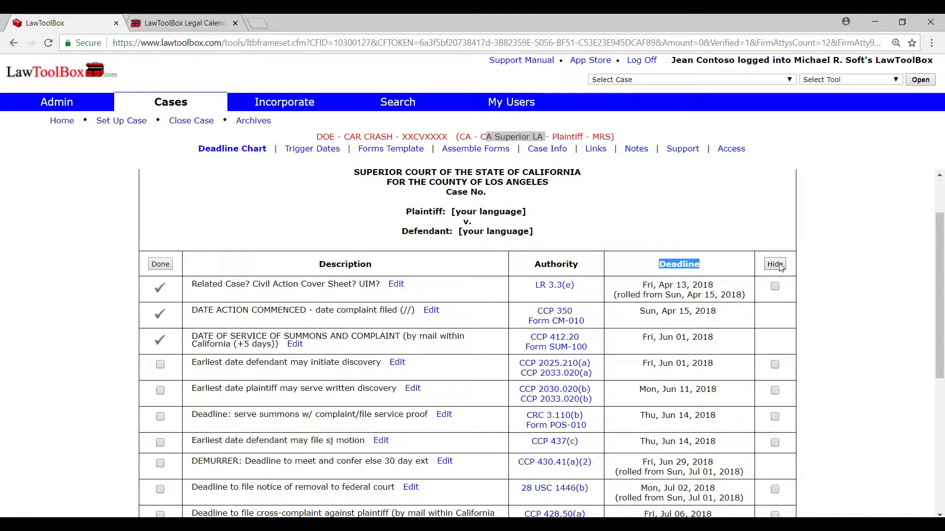
click(828, 282)
scroll(827, 283, down, 2)
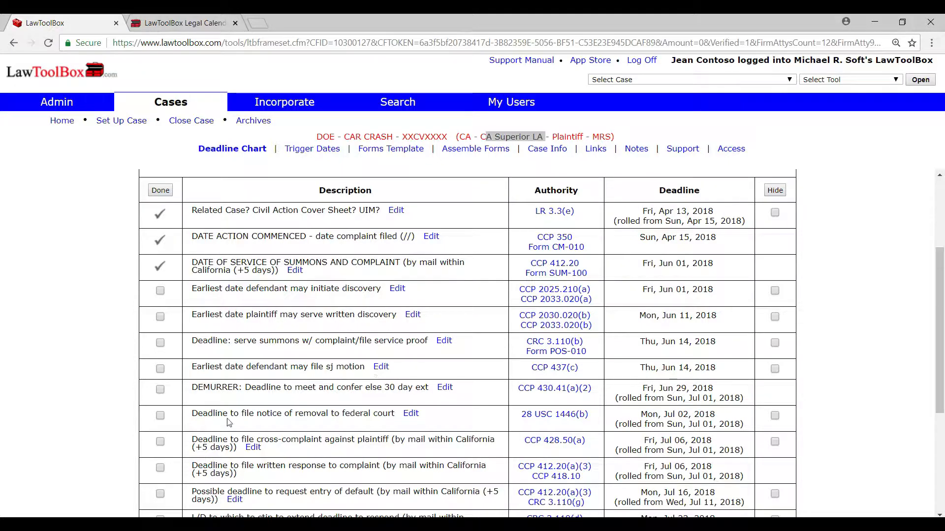
Step: Hide the deadline to file notice of removal to federal court from the deadline chart
drag(199, 420, 395, 432)
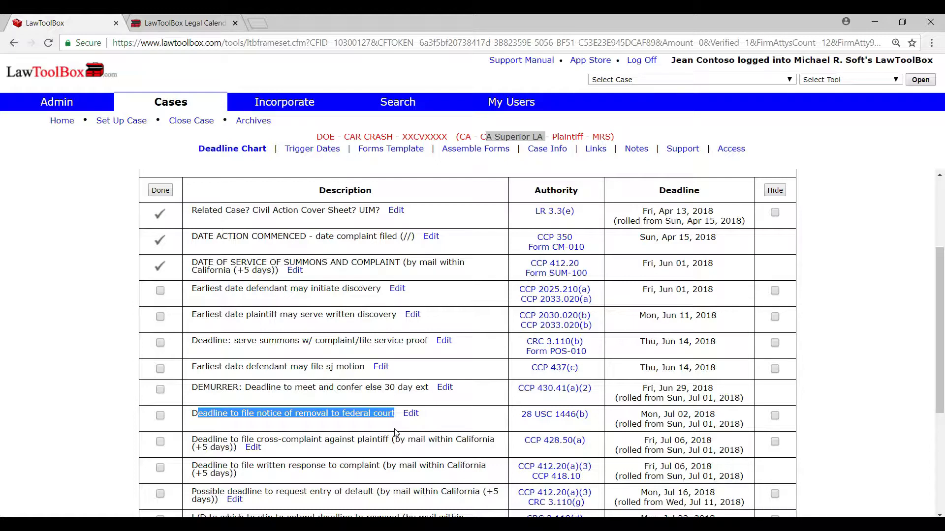
click(774, 416)
click(775, 191)
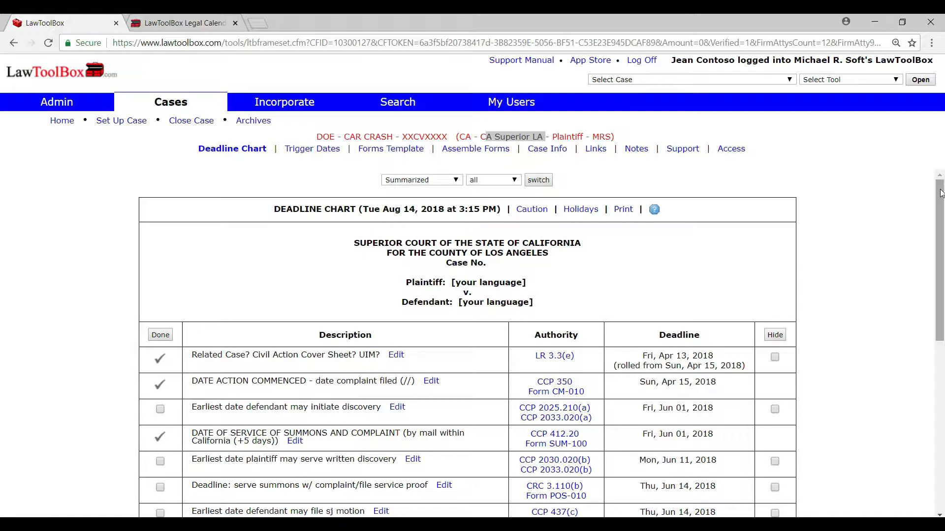
Step: Restore the hidden notice of removal to federal court deadline to the deadline chart
drag(941, 193, 943, 428)
drag(477, 423, 395, 424)
click(607, 446)
click(295, 368)
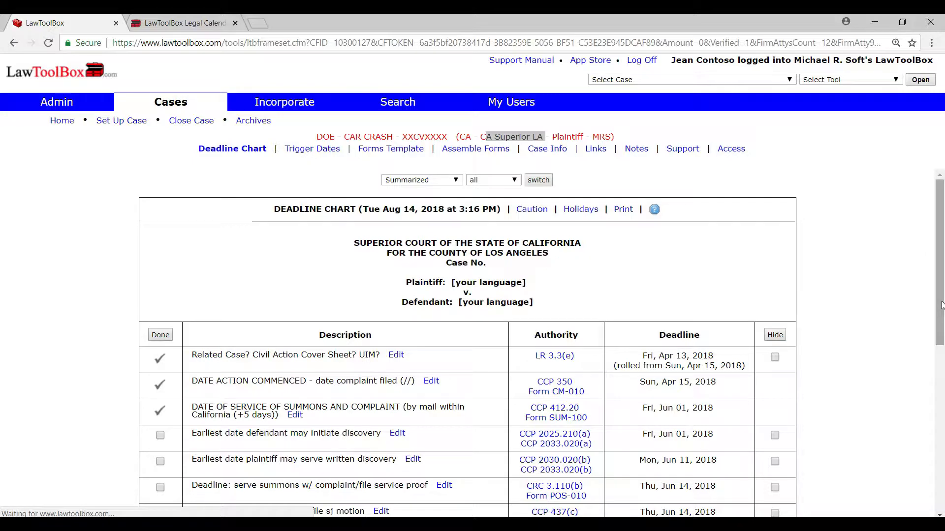
Step: Edit the deadline to serve summons with complaint, adding to its description that the judge's order changed it to 6/15/2018
drag(938, 212, 931, 301)
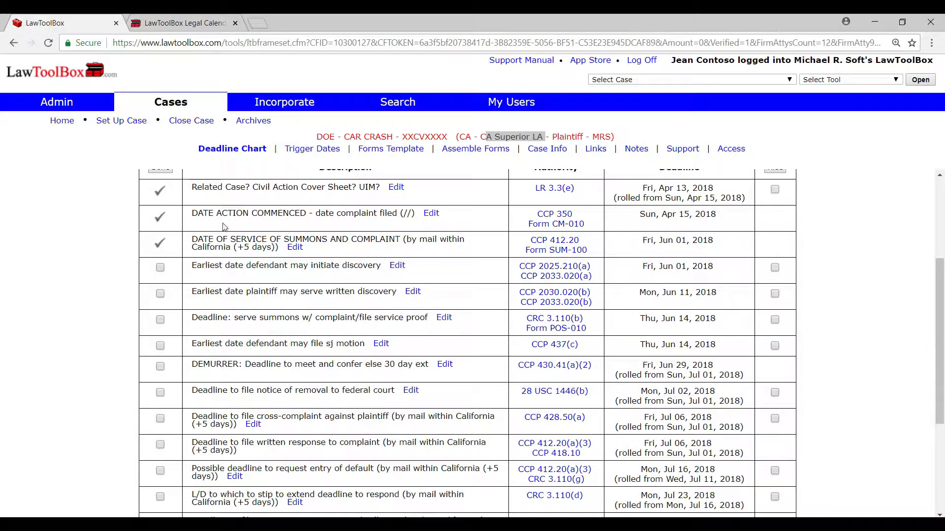
drag(192, 319, 420, 331)
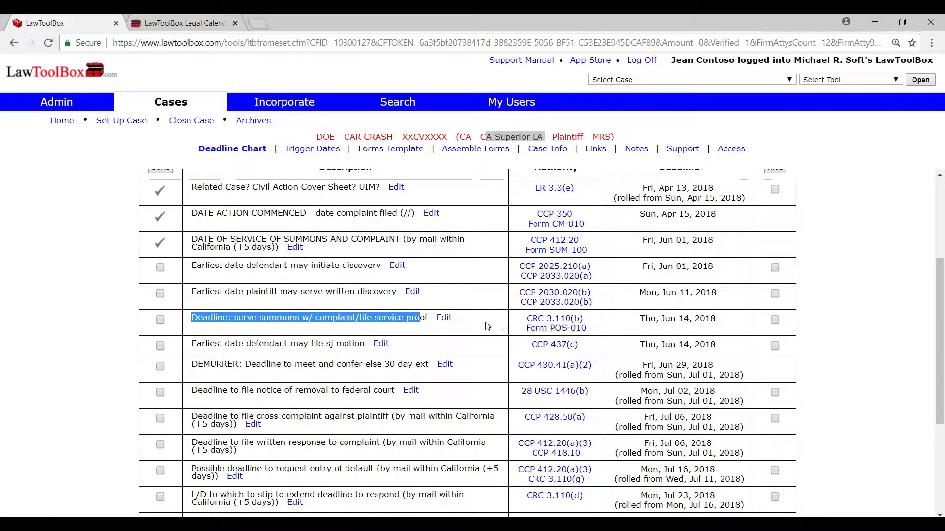
click(444, 318)
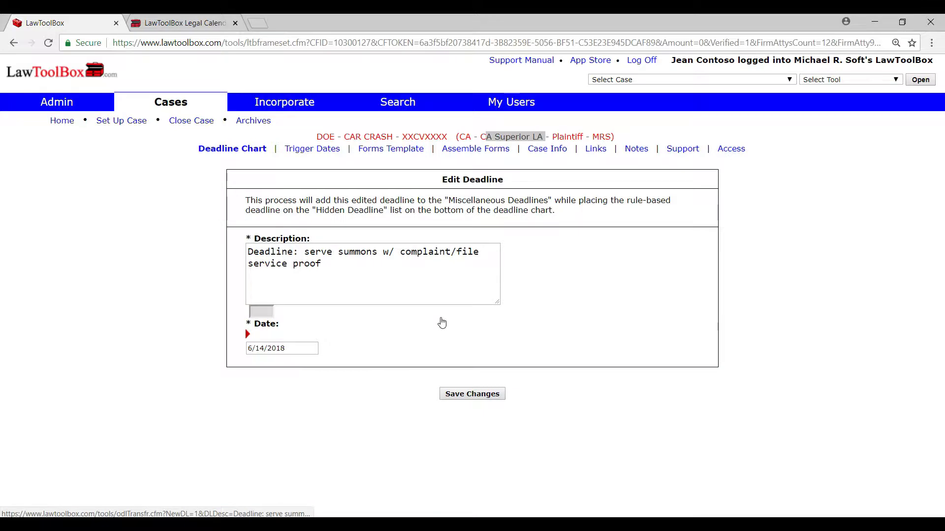
click(393, 273)
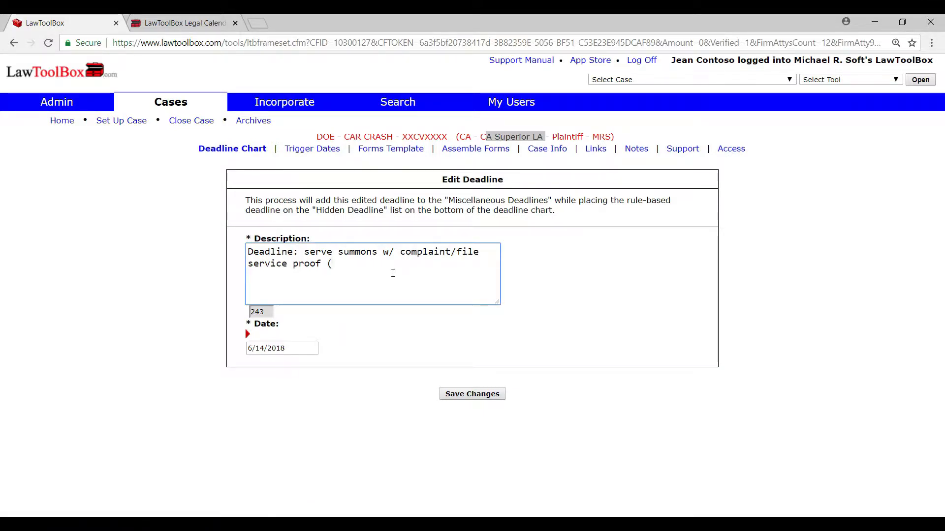
text((per Judge Smith on)
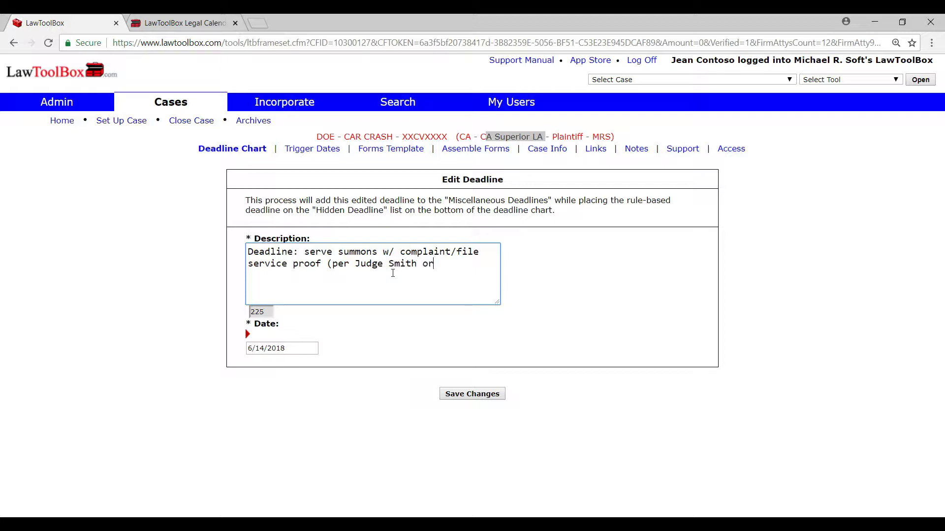
text(der, changed to 6/15/2018)
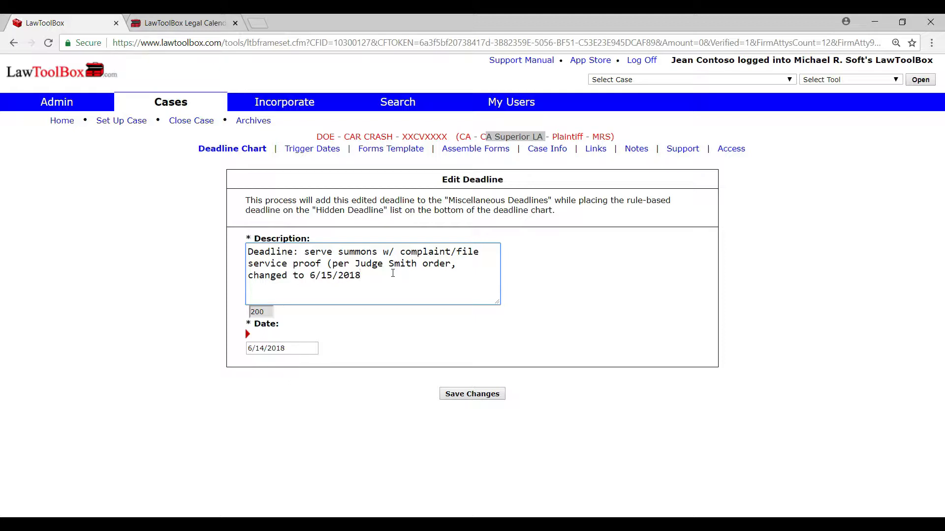
Step: Set the edited summons service deadline's date to 6/15/2018 and save the changes
click(264, 348)
key(BackSpace)
text(5)
click(490, 395)
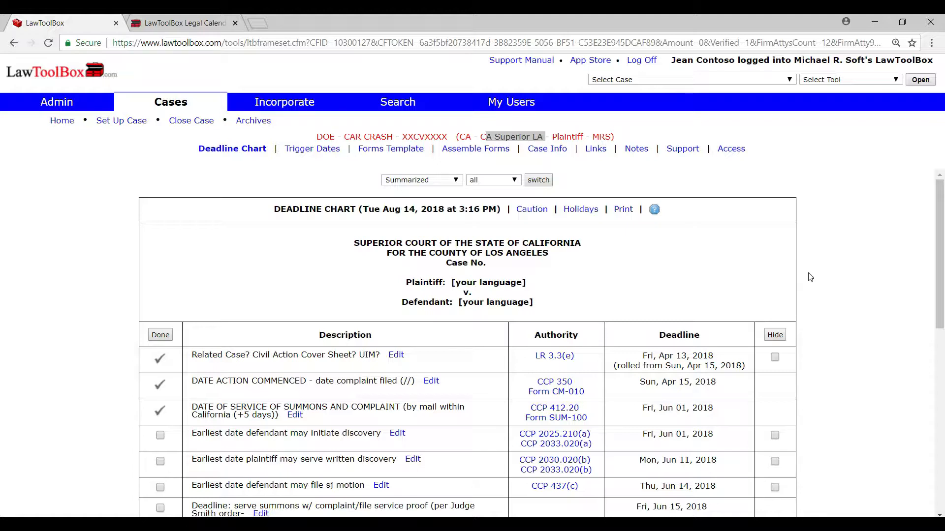
Step: Open the case's trigger dates and review the primary and secondary lists, including the Miscellaneous category
drag(282, 151, 341, 154)
click(322, 152)
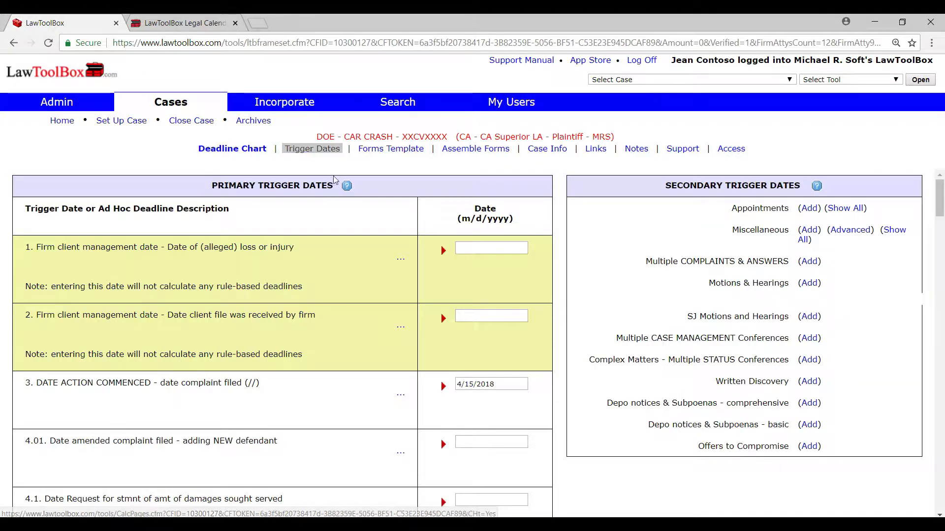
triple_click(311, 190)
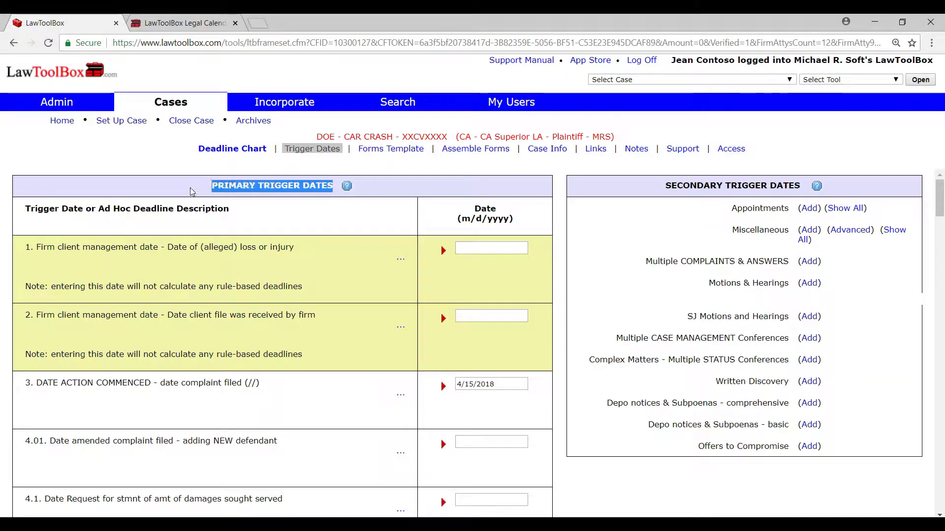
click(661, 192)
drag(661, 192, 802, 200)
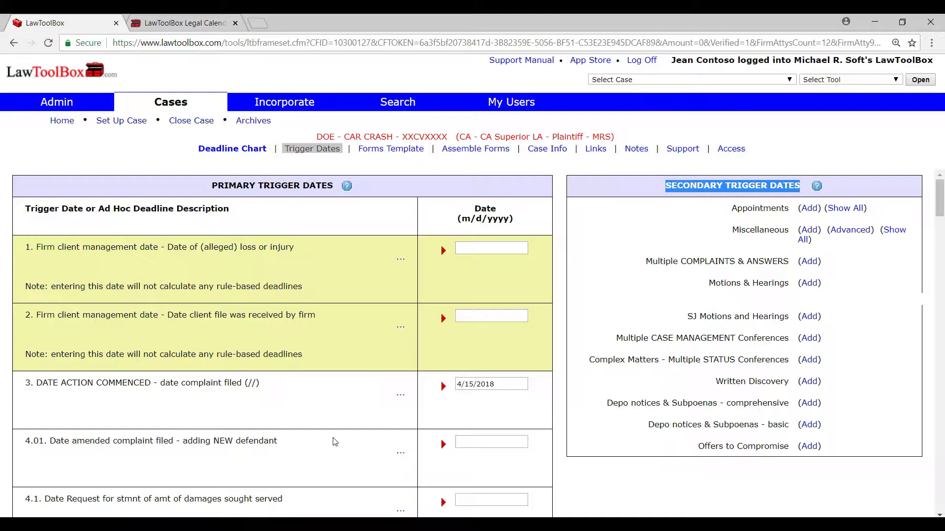
drag(794, 235, 726, 240)
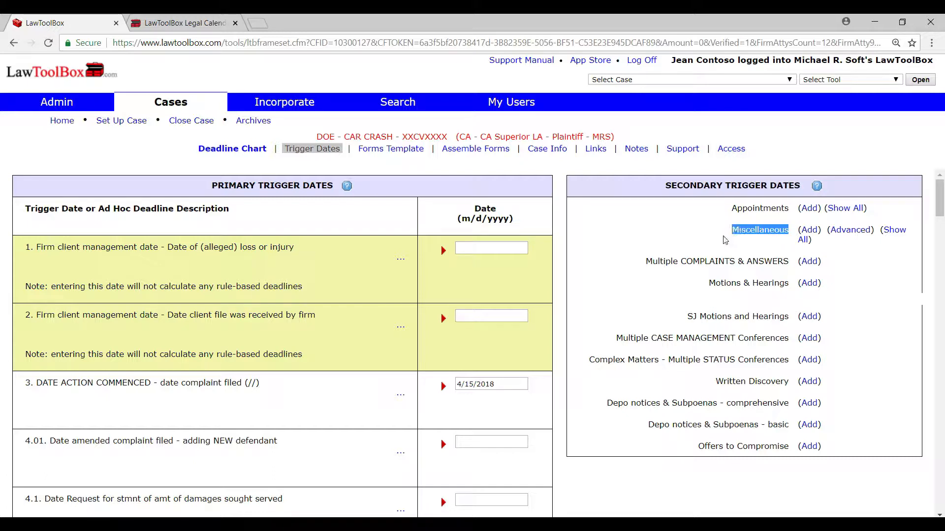
Step: Add a miscellaneous case-specific deadline described as "ABC Deadline Due" with the date 7/1/2018
click(809, 230)
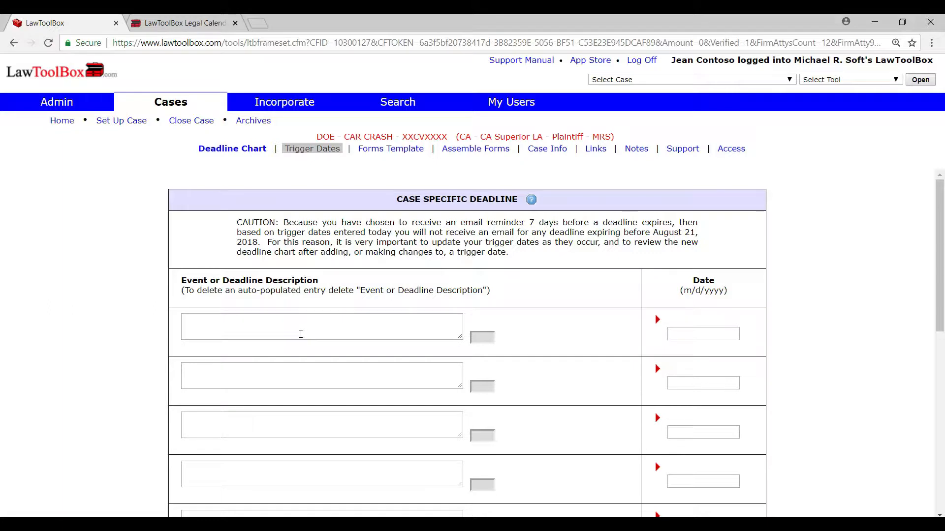
click(296, 329)
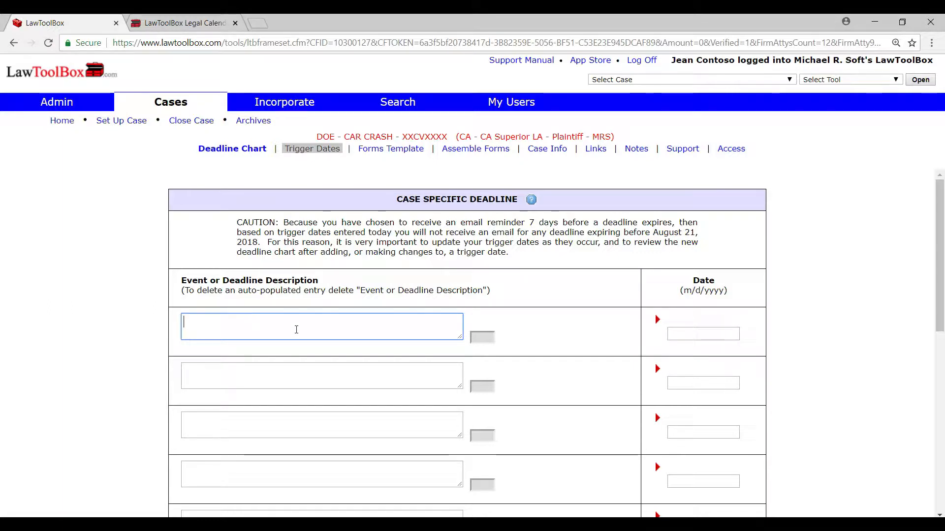
text(ABC Deadline Due)
key(Tab)
text(7/1/)
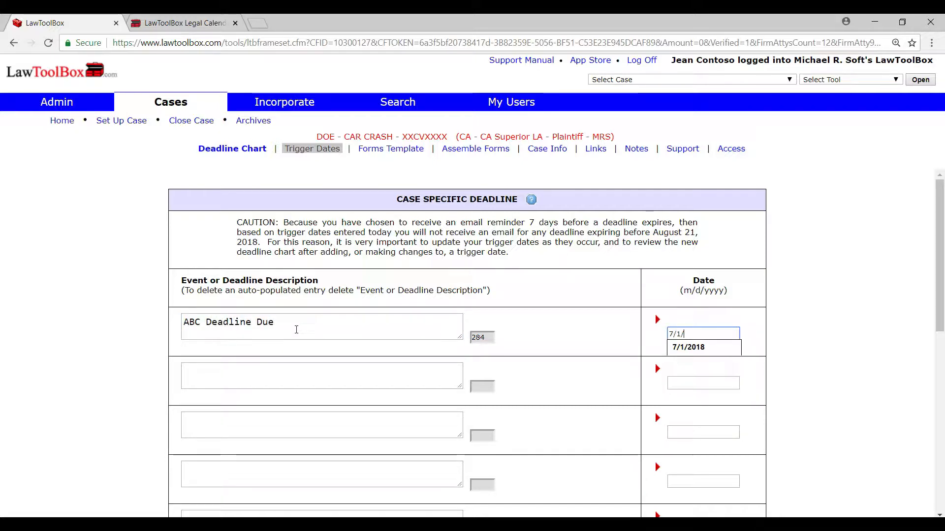
text(2018)
click(879, 315)
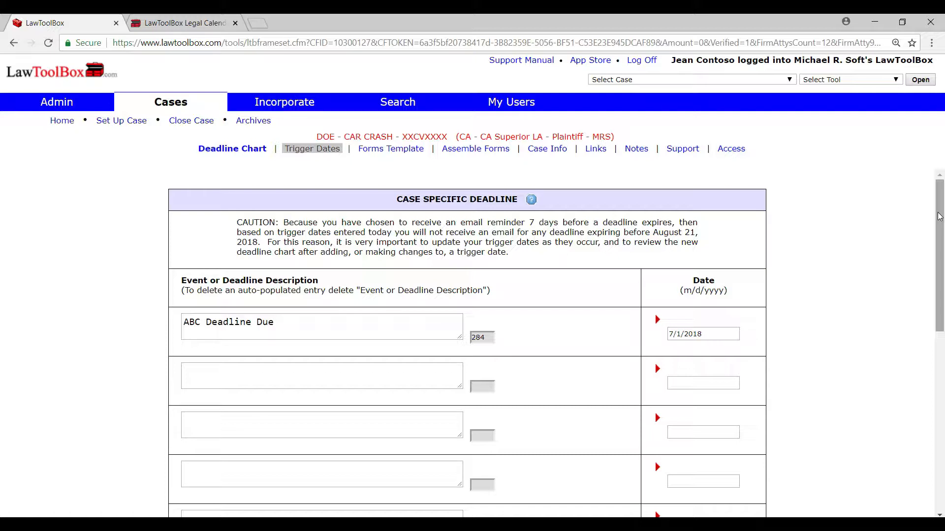
Step: Add a case-specific deadline described as "XYZ Due, 15 days before trial" with the trigger date 10/1/2018
drag(943, 193, 941, 389)
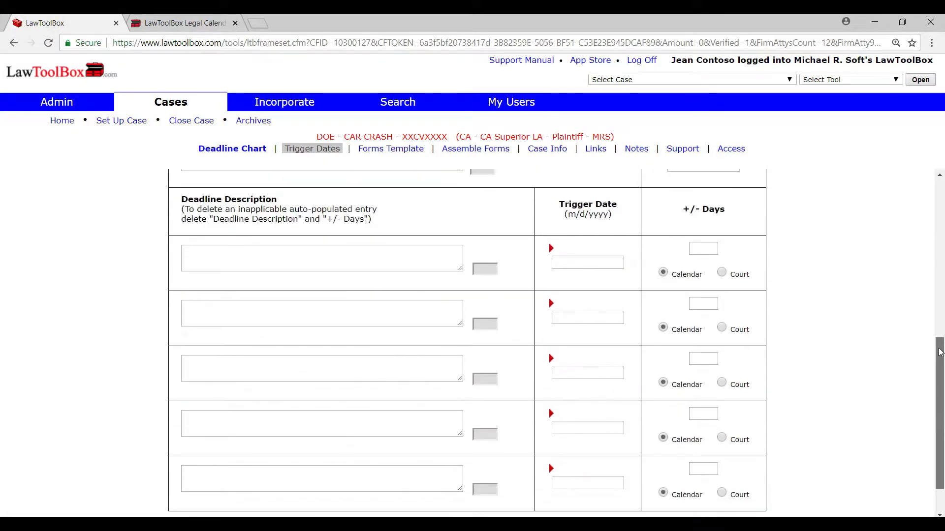
click(318, 261)
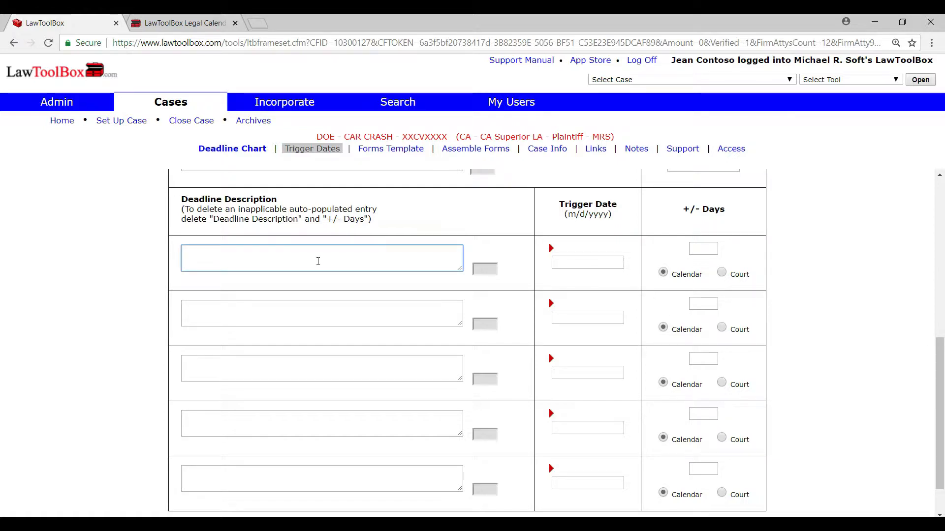
text(XYZ D)
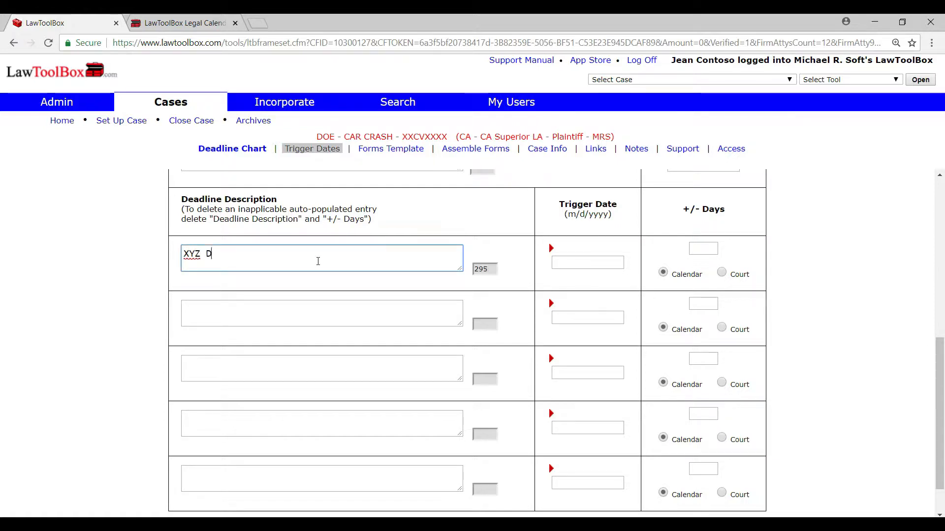
text(ue, 15 days before trial)
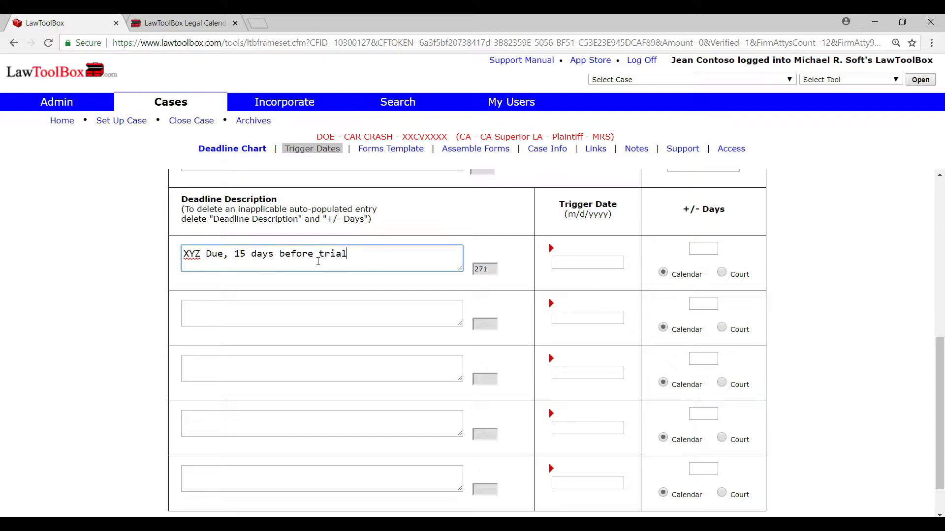
click(584, 262)
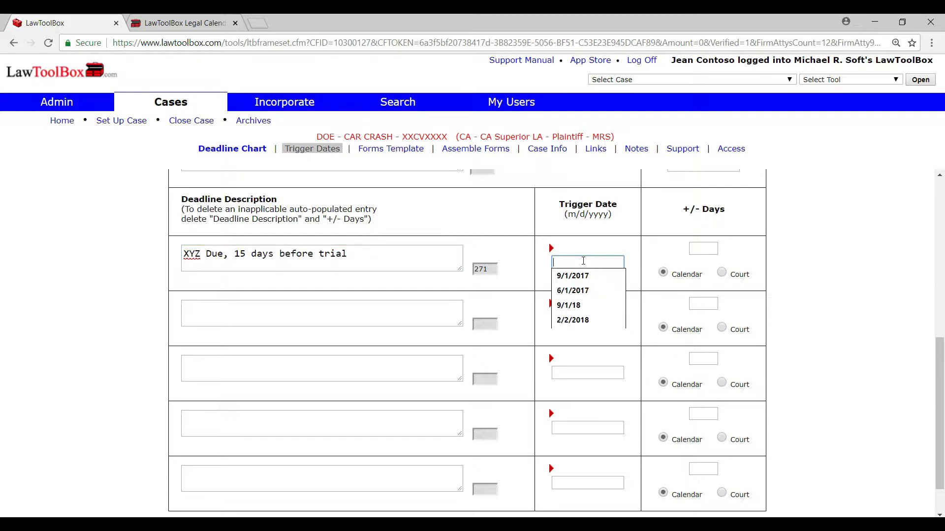
text(10/1/2018)
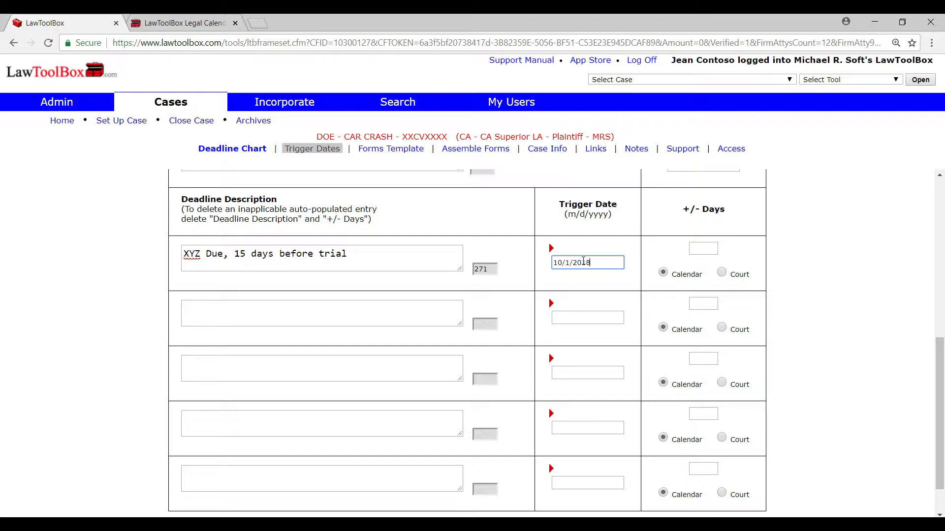
Step: Set the XYZ deadline to -15 calendar days from its trigger date and save the case-specific deadlines
click(703, 250)
click(768, 260)
drag(710, 275, 672, 279)
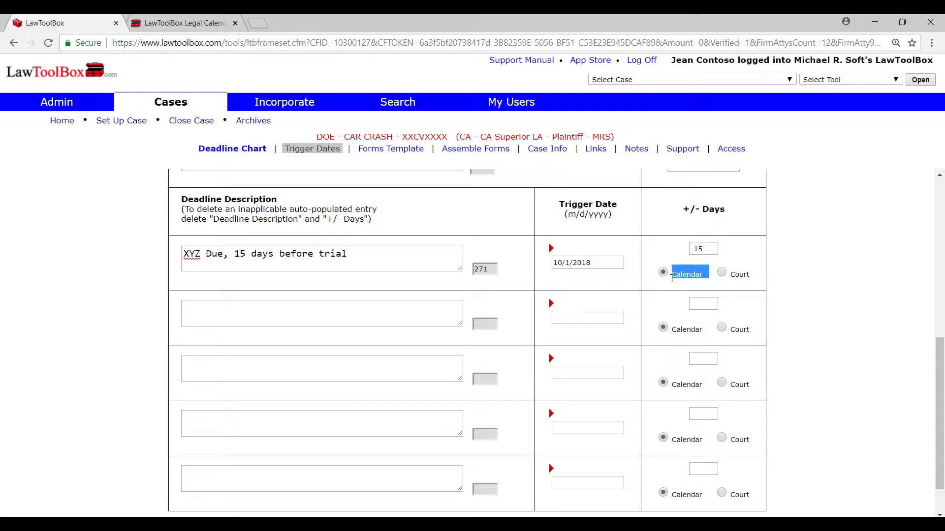
drag(751, 275, 729, 276)
click(806, 313)
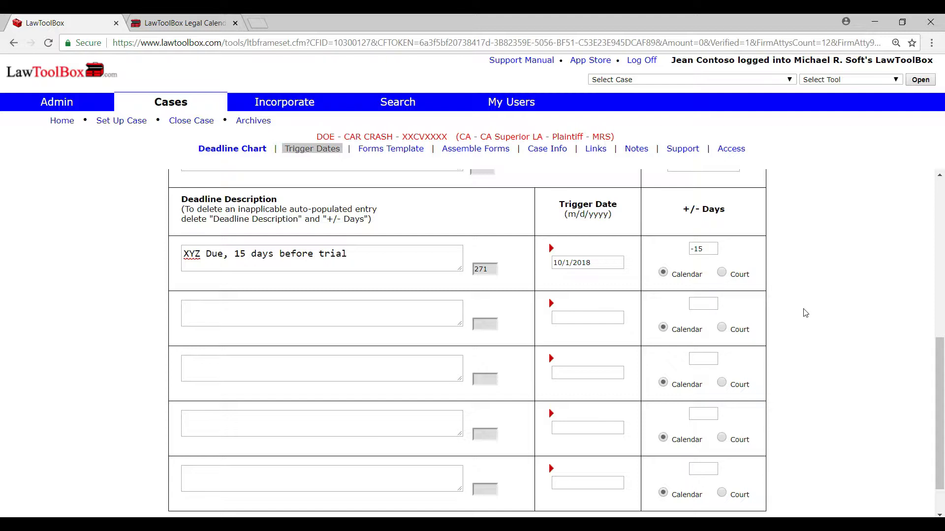
scroll(934, 349, down, 1)
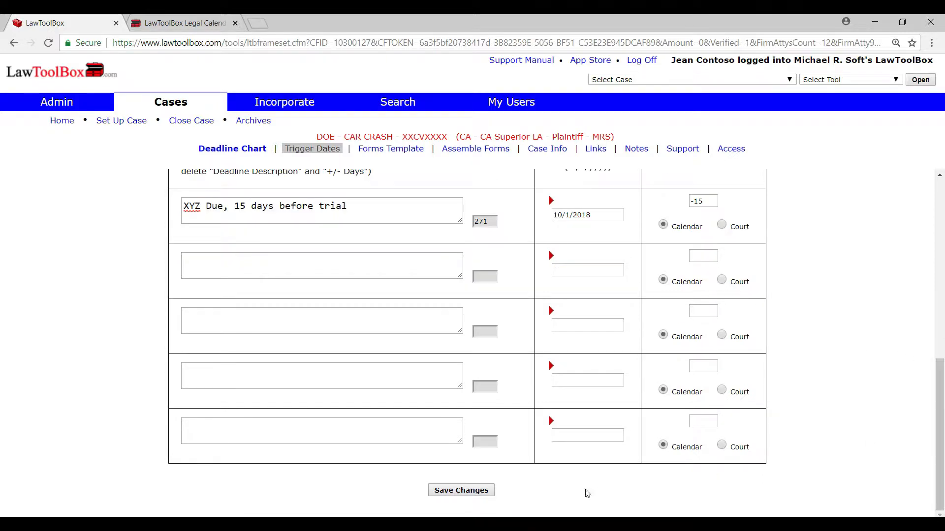
click(483, 491)
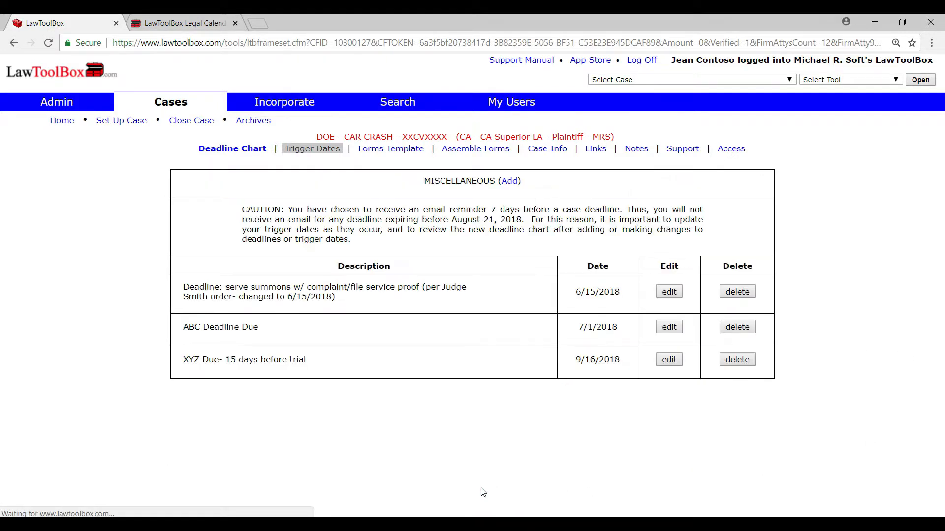
drag(183, 369, 312, 372)
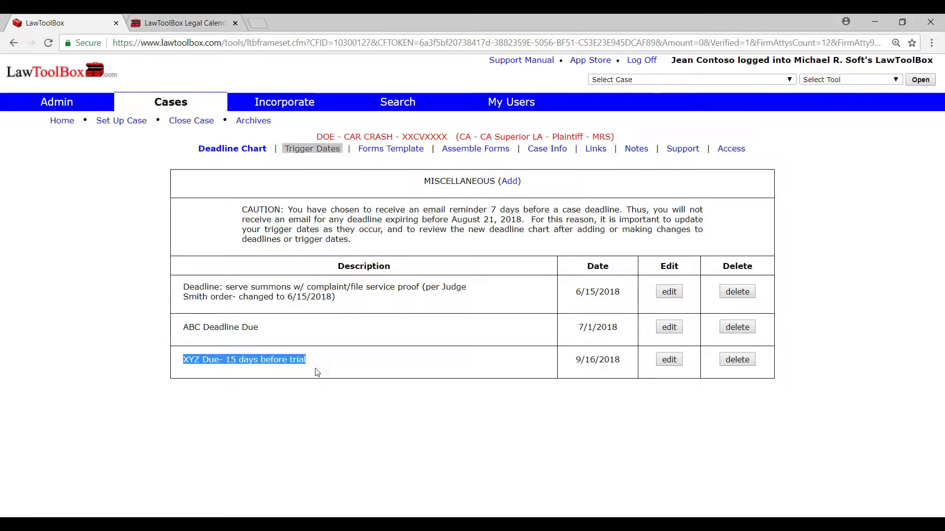
drag(621, 364, 575, 362)
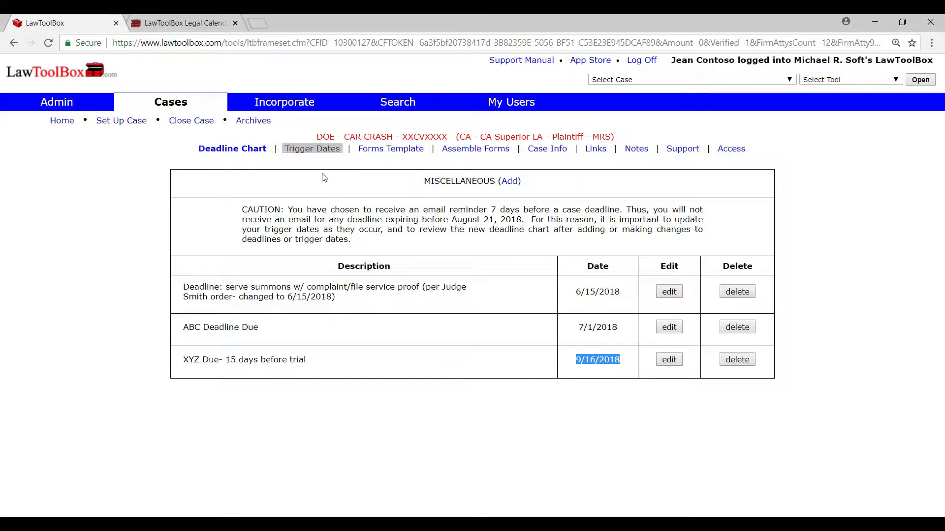
Step: Start a new appointment from the case's secondary trigger dates and describe it as "Hearing (3pm to 5pm)"
click(314, 150)
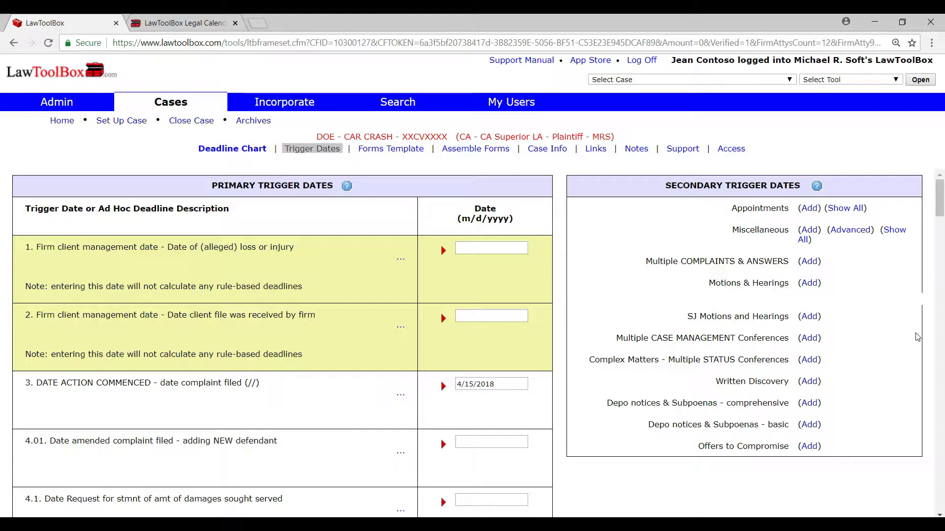
drag(794, 213, 729, 211)
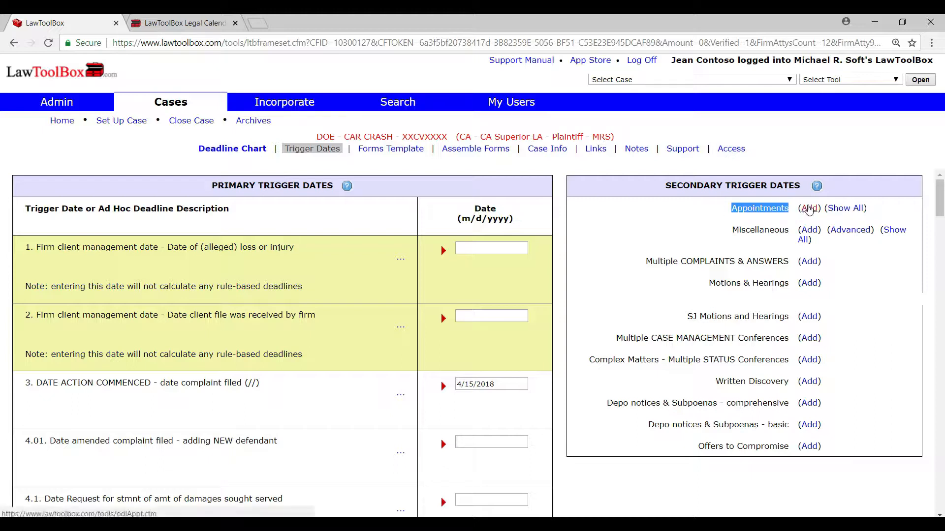
click(809, 208)
click(265, 215)
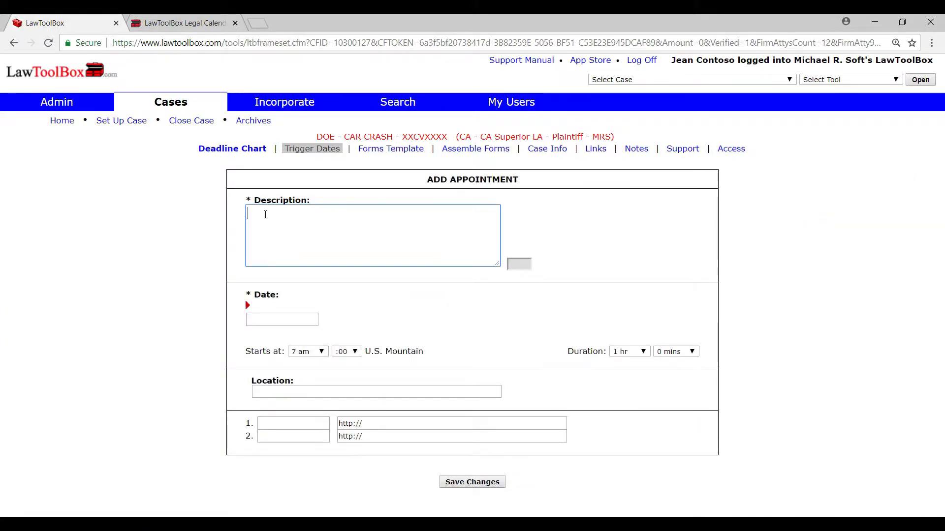
text(Hearing (3pm to 5pm)
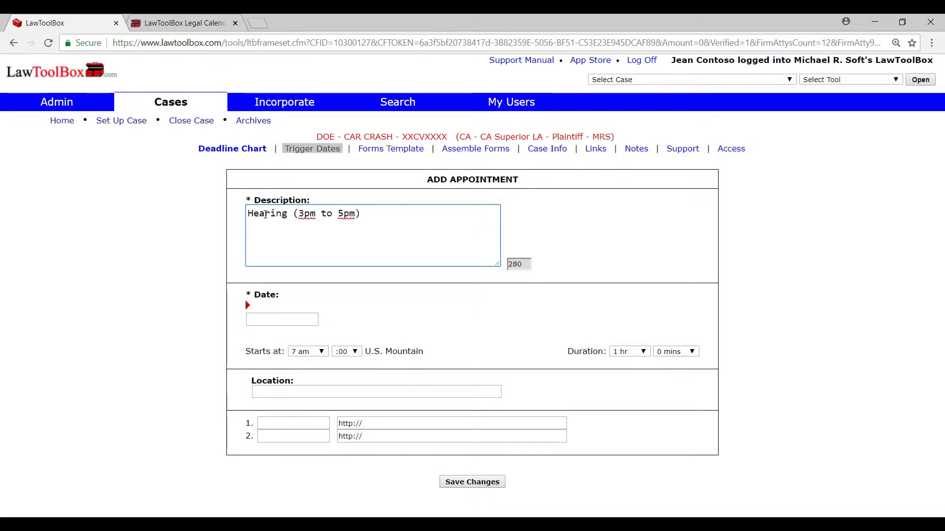
text())
Step: Schedule the hearing appointment for 5/16/2018, starting at 3 pm with a duration of 2 hours
click(269, 318)
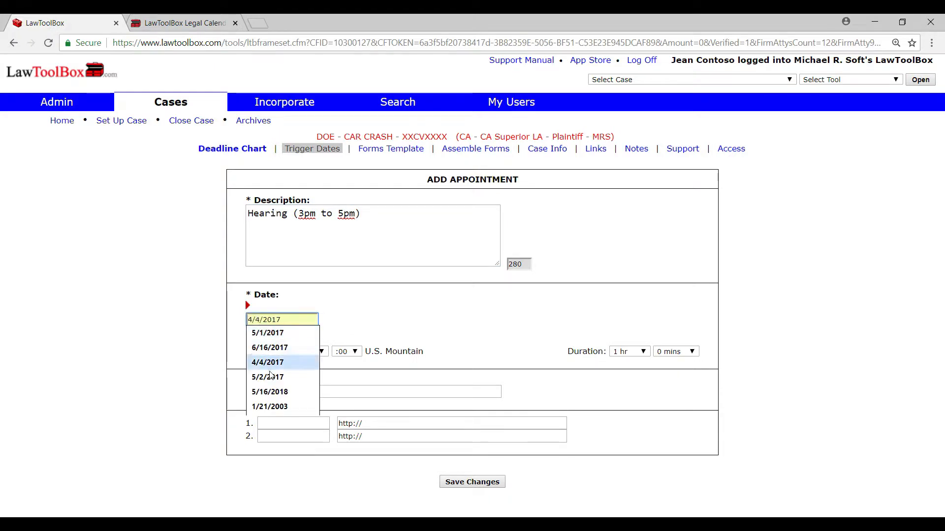
click(266, 393)
click(323, 351)
drag(323, 237, 323, 276)
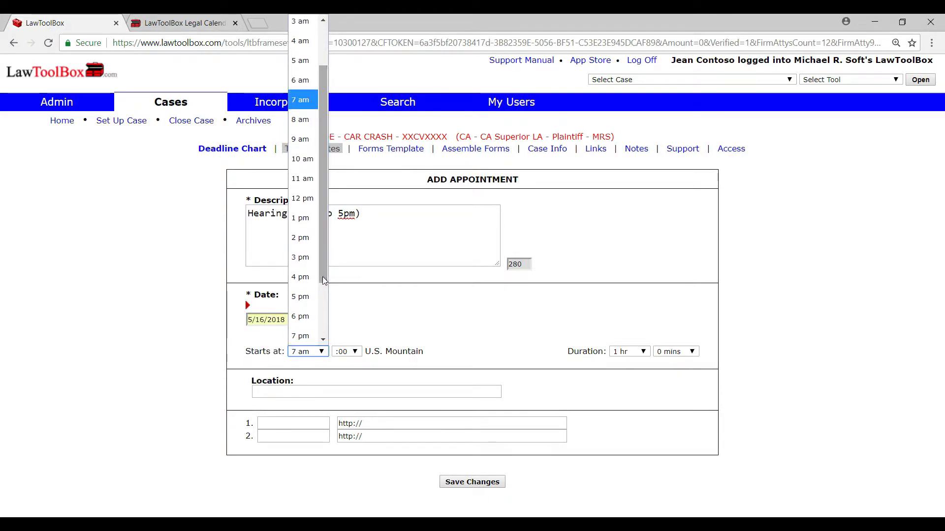
click(302, 260)
click(630, 351)
click(625, 139)
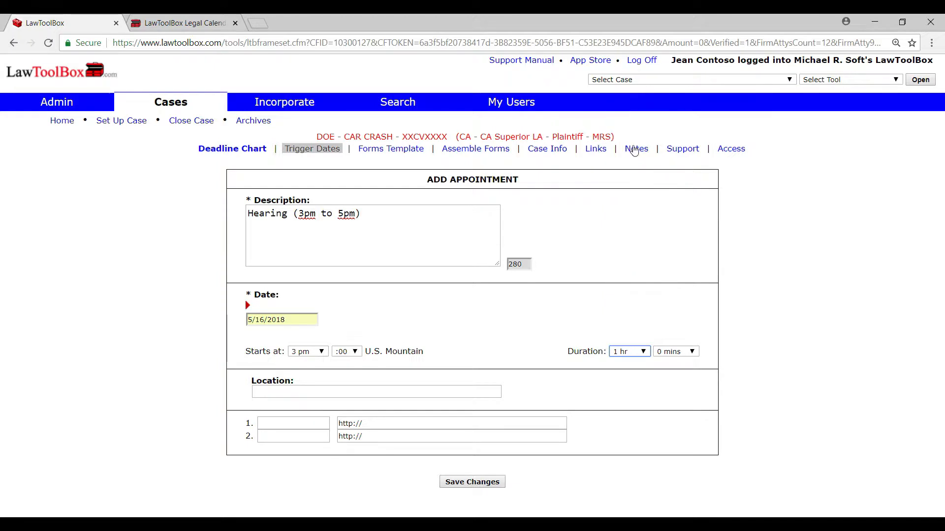
Step: Save the hearing appointment without a location or links and check its time in the appointments list
drag(295, 382, 285, 381)
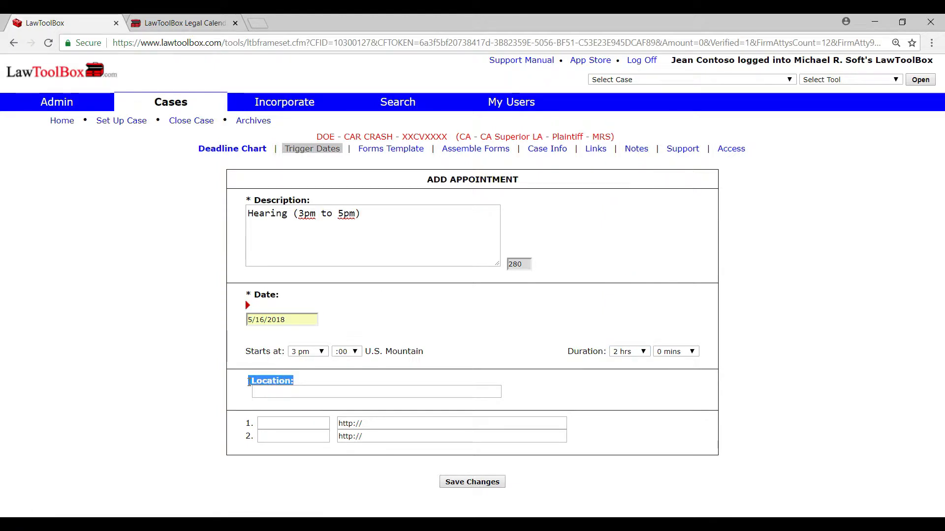
click(310, 409)
click(379, 421)
click(457, 483)
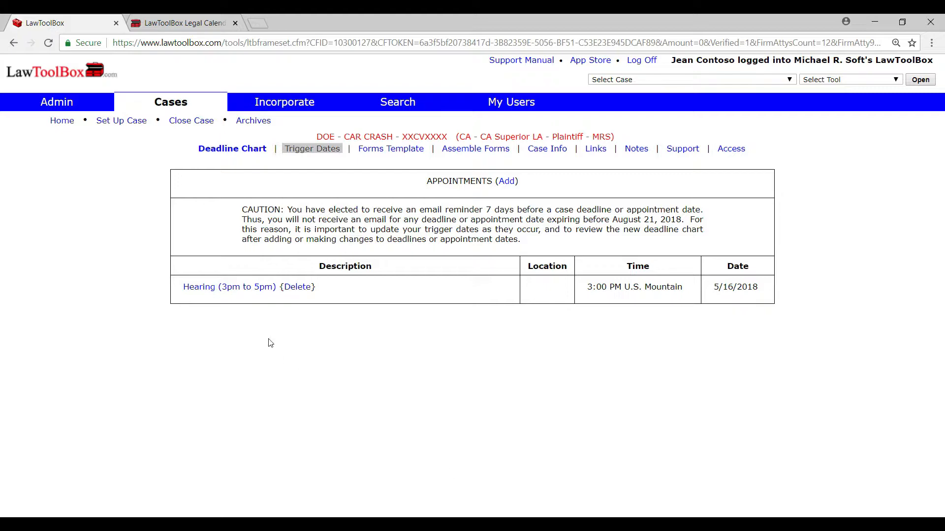
drag(687, 300, 588, 299)
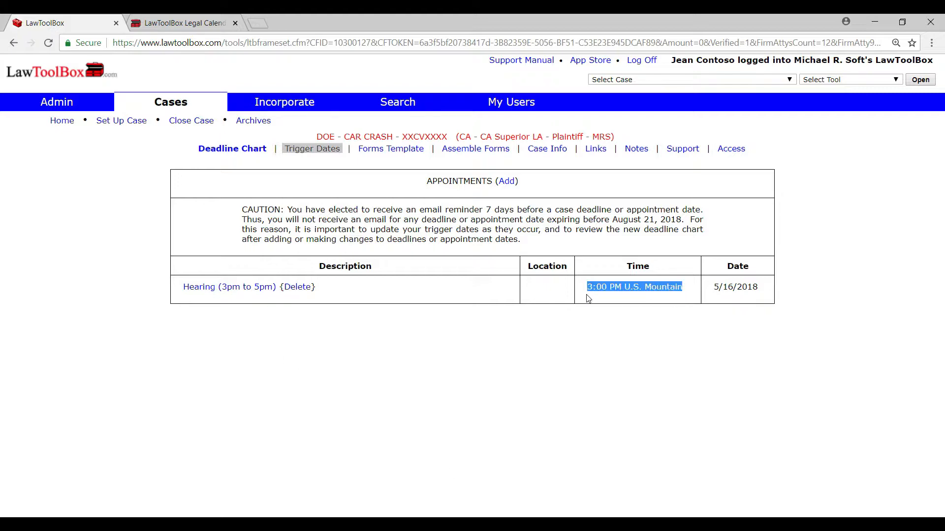
click(454, 290)
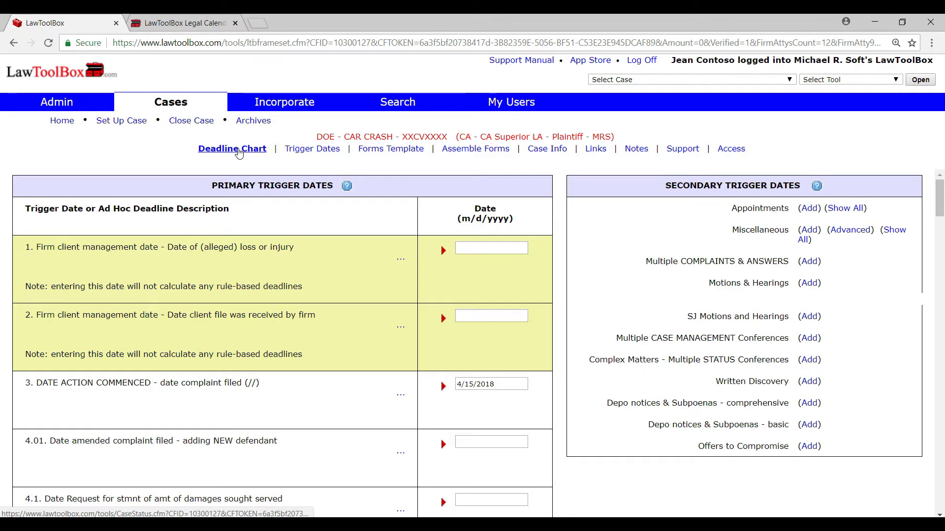
Step: Open the case's deadline chart and switch it from the summarized view to the Add to Calendar view for all deadlines
click(238, 152)
drag(939, 292, 942, 216)
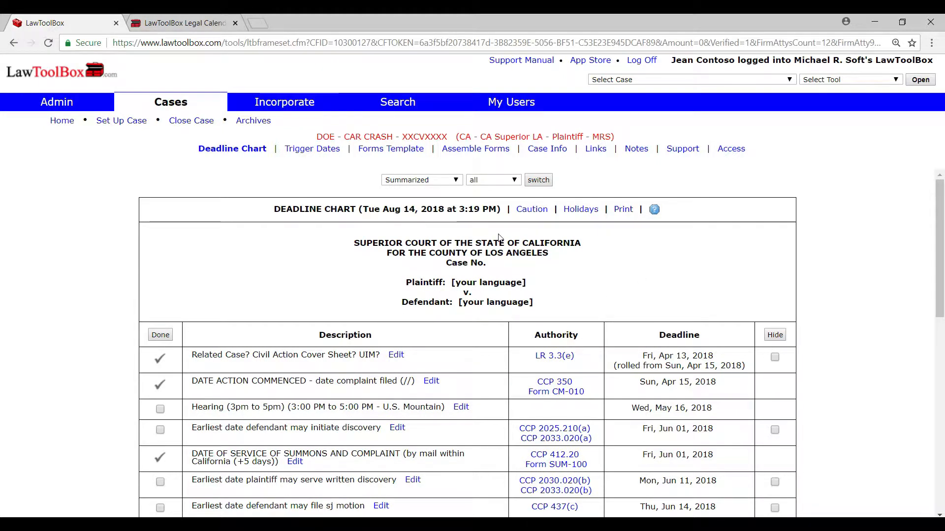
click(454, 181)
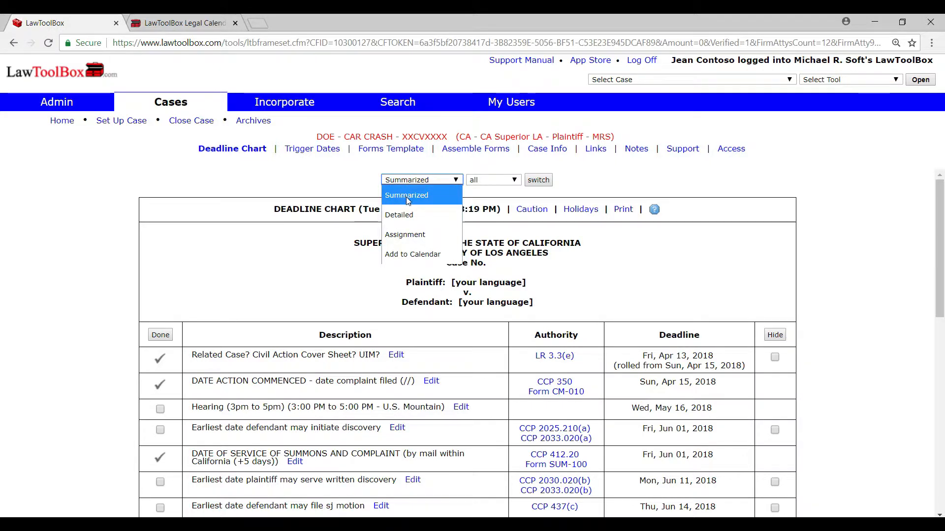
click(410, 254)
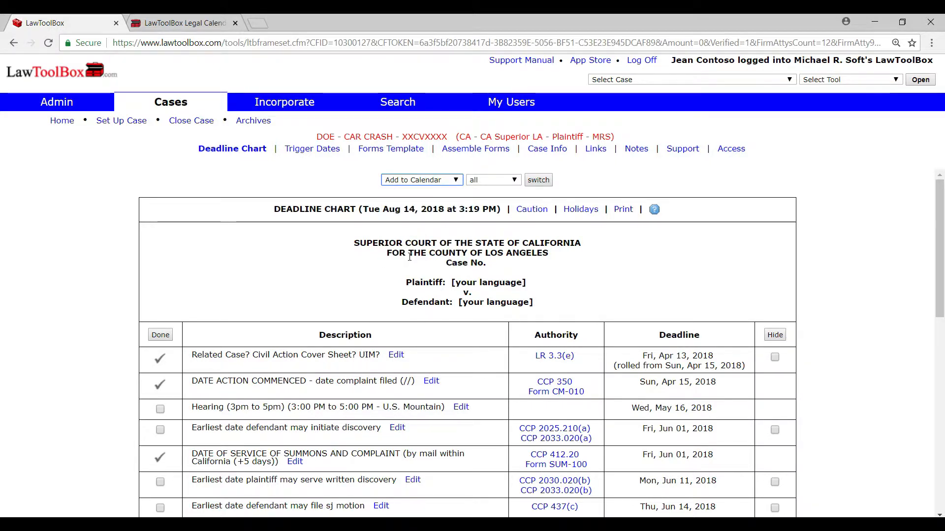
click(538, 180)
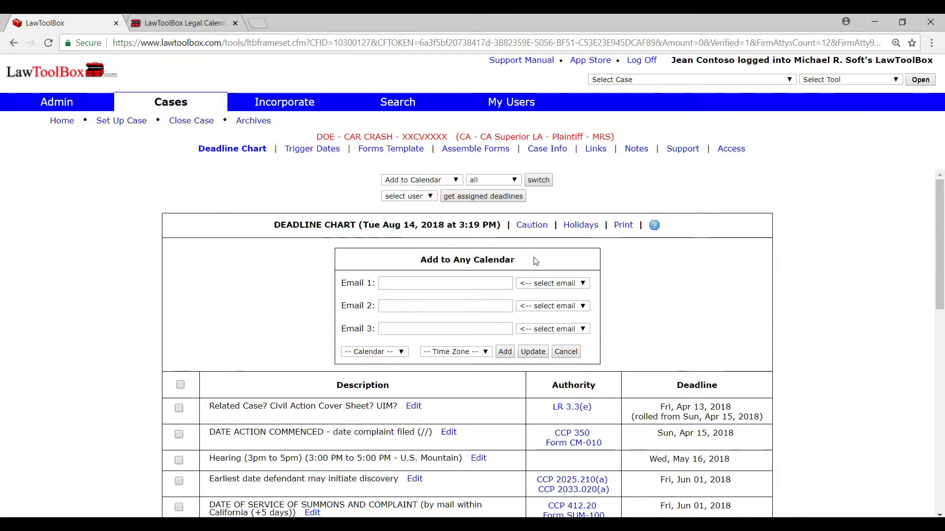
drag(536, 261, 435, 258)
click(684, 312)
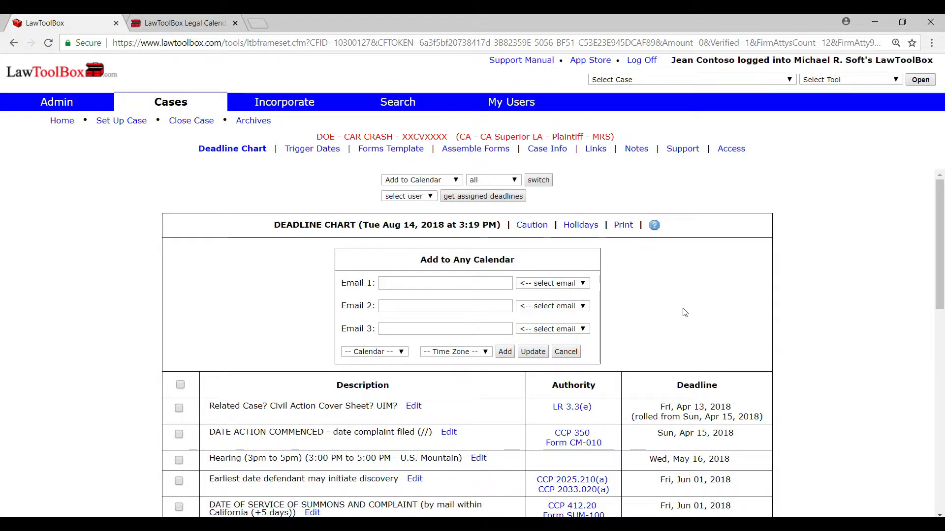
Step: Fill in the first two calendar recipient e-mails by choosing the first two firm members offered
click(583, 284)
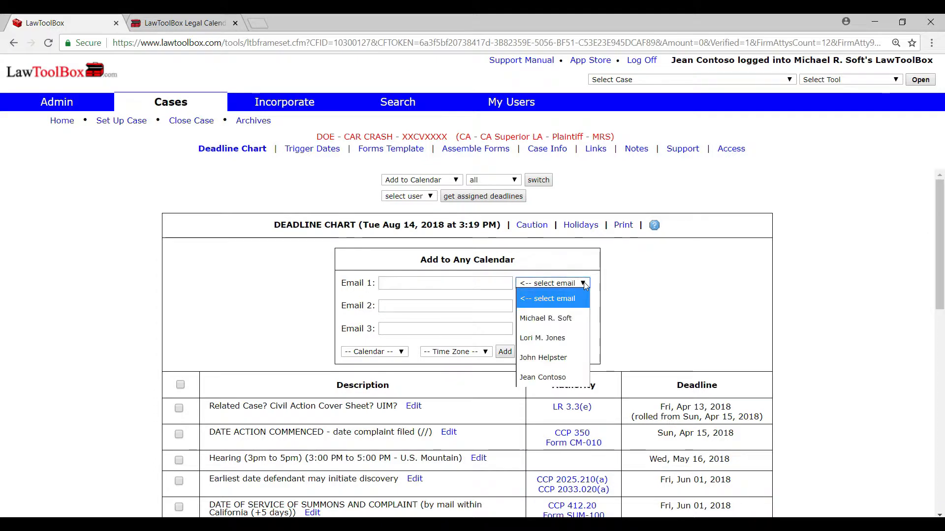
click(570, 319)
click(562, 306)
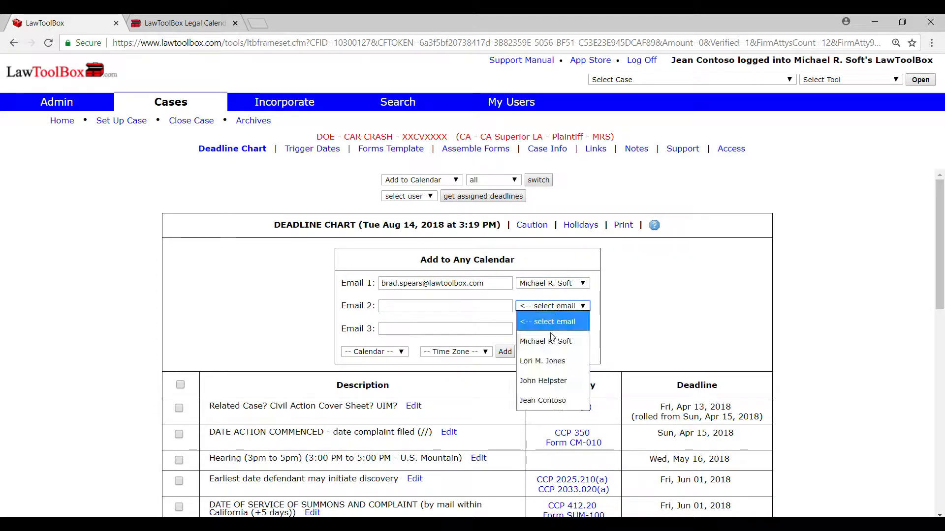
click(547, 361)
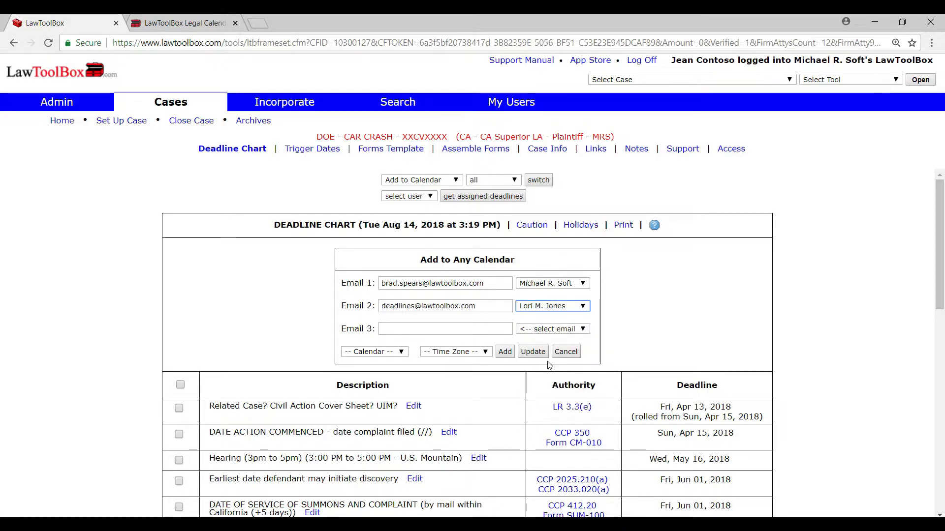
Step: Set the calendar type to Outlook and the time zone to US Mountain for the deadlines being sent
click(402, 351)
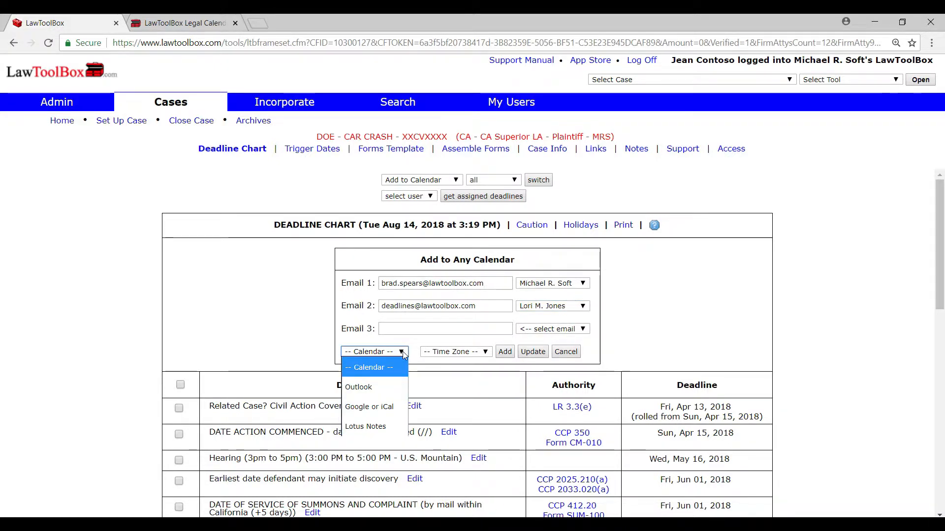
click(378, 384)
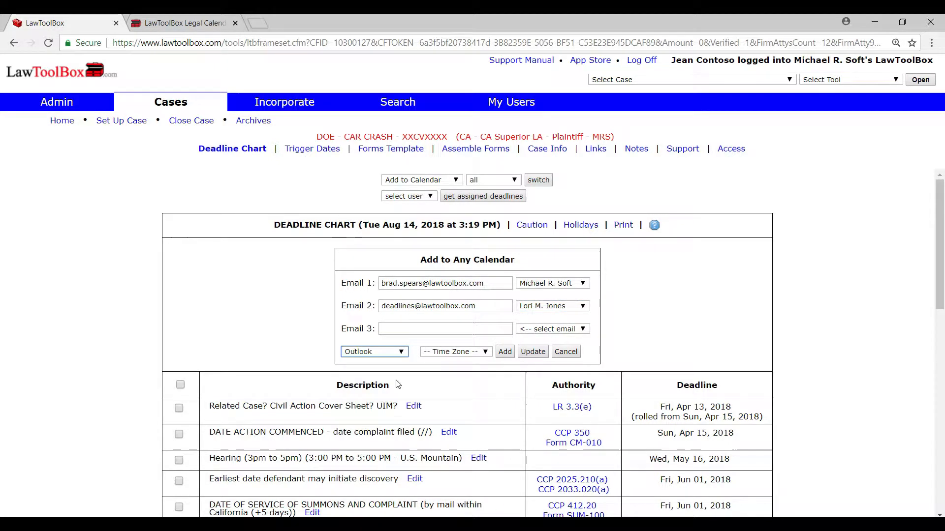
click(479, 352)
click(466, 424)
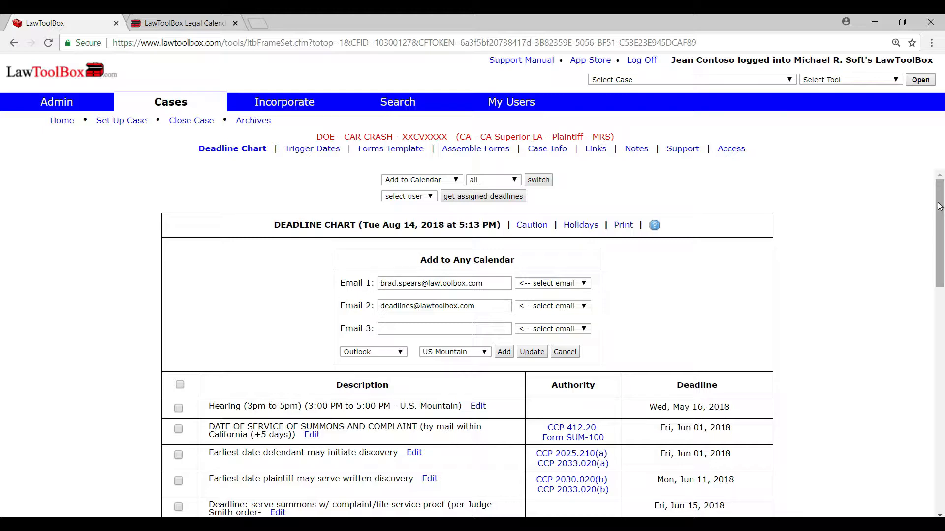
drag(939, 206, 917, 409)
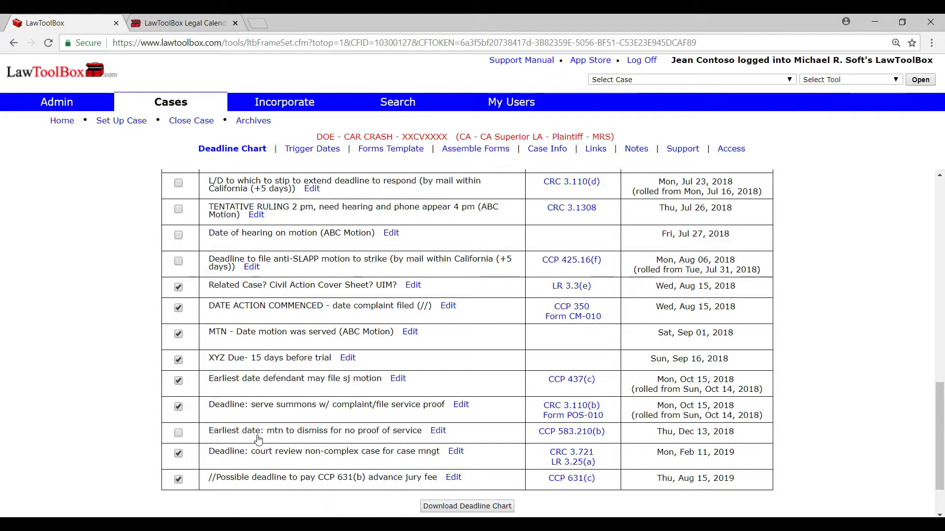
Step: Send the selected deadlines to the two recipients' Outlook calendars and check that they were sent
drag(942, 472, 942, 206)
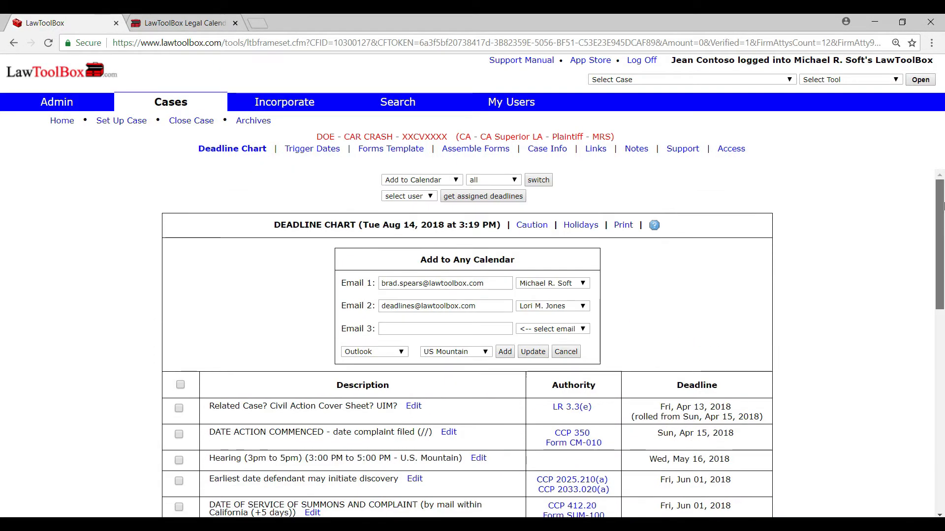
click(505, 352)
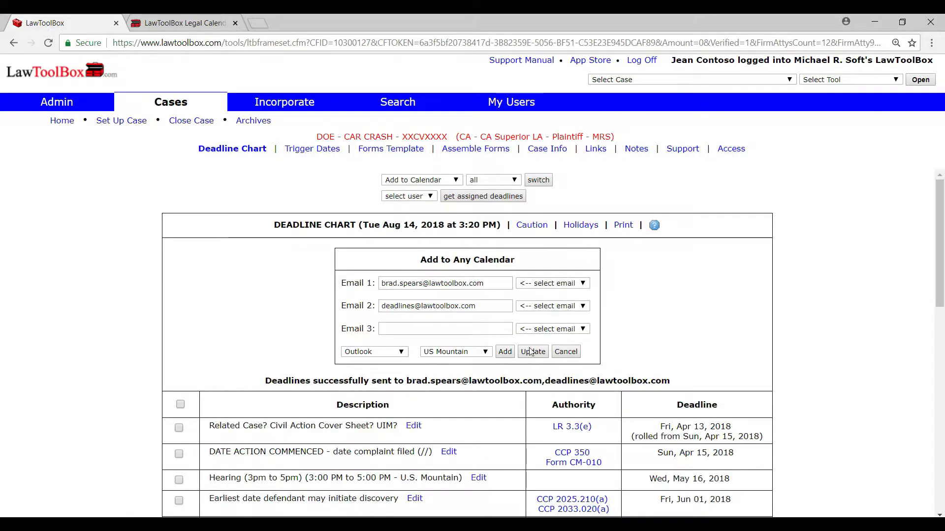
drag(264, 380, 674, 380)
click(227, 351)
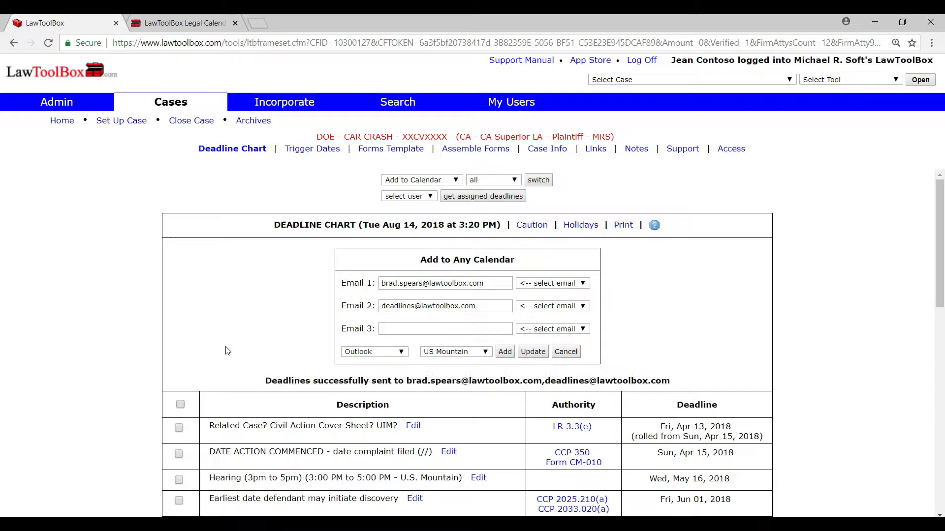
Step: Add a Motions & Hearings secondary trigger to the case with the short description "ABC Motion"
click(312, 149)
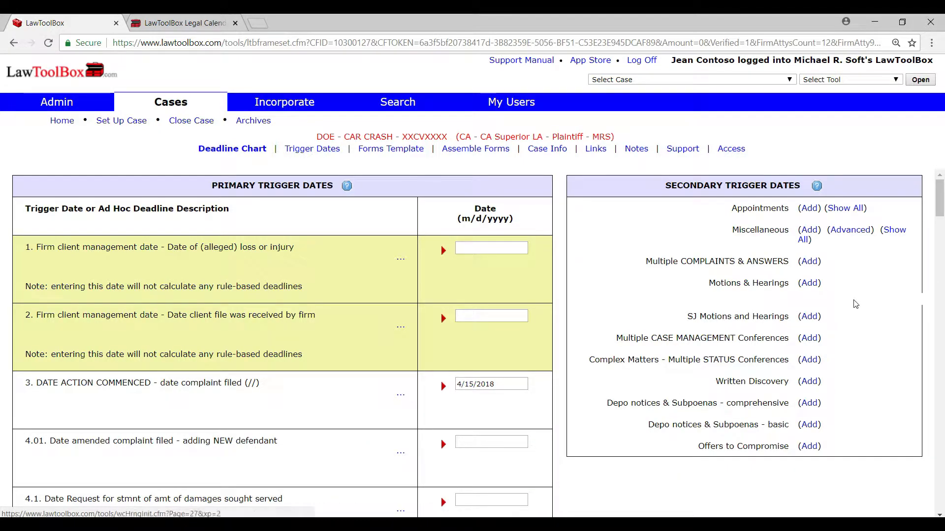
drag(712, 284, 788, 284)
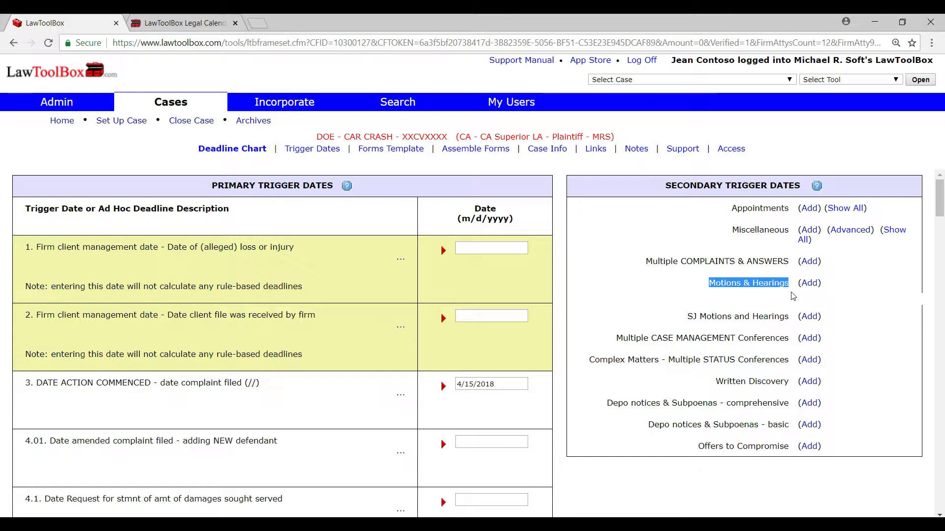
click(810, 284)
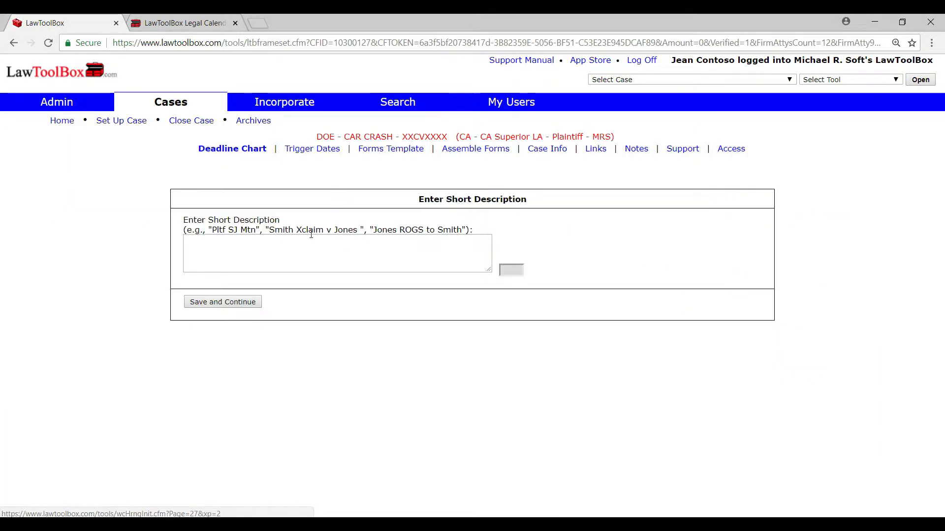
click(292, 243)
text(ABC Motion)
click(251, 301)
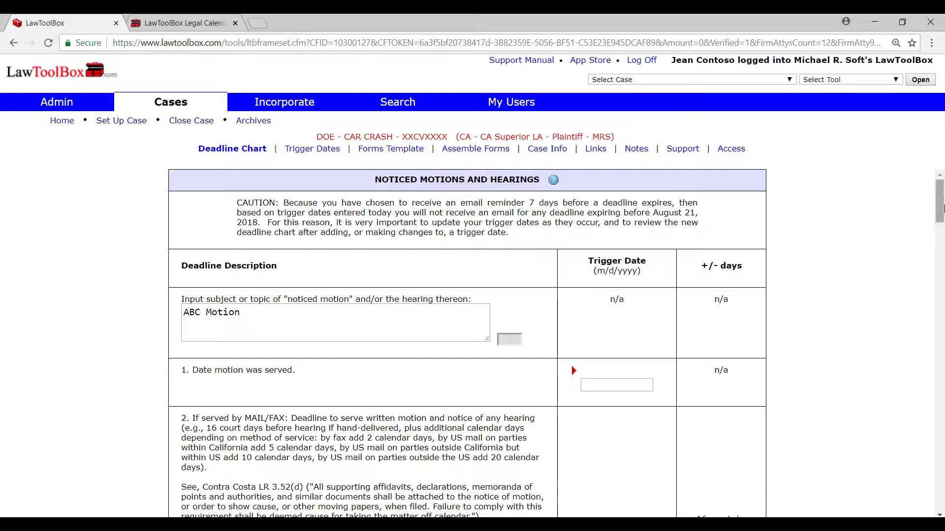
Step: Set the date the ABC Motion was served to 3/1/2017
drag(942, 197, 942, 214)
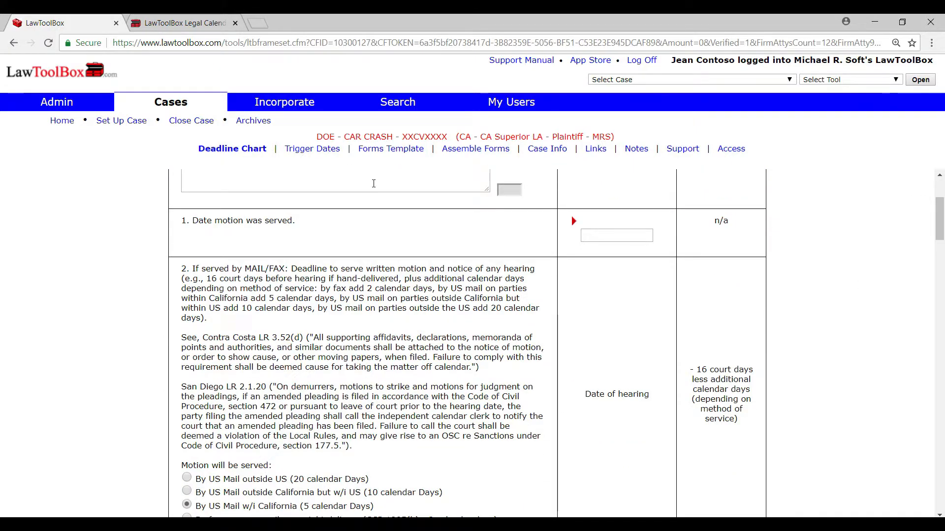
drag(310, 222, 173, 217)
click(378, 240)
click(612, 238)
click(601, 252)
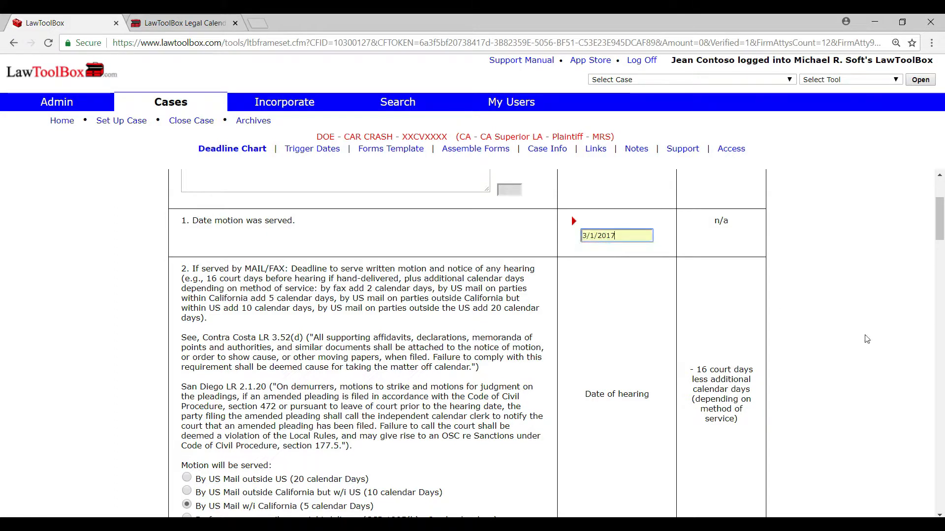
Step: Fill in the date of hearing on the motion from the previously used dates and save the motion's trigger dates
drag(941, 238, 940, 475)
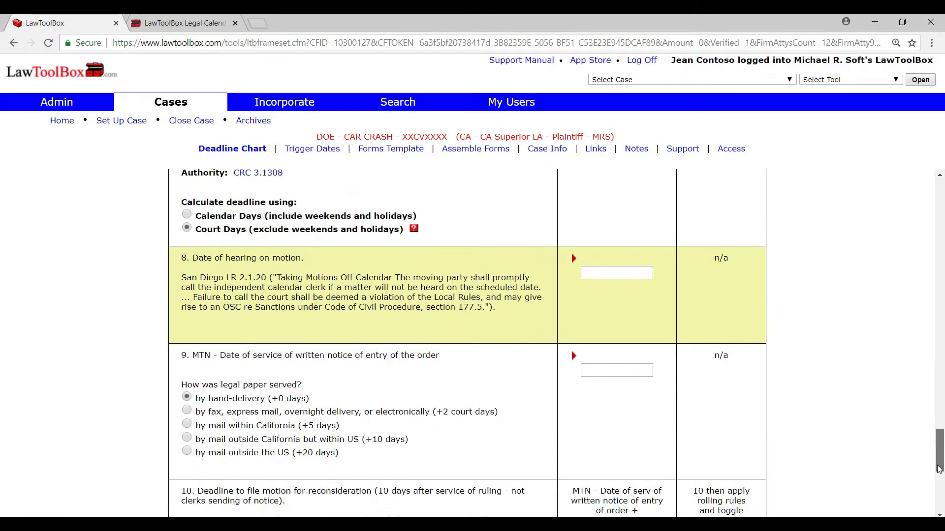
click(607, 272)
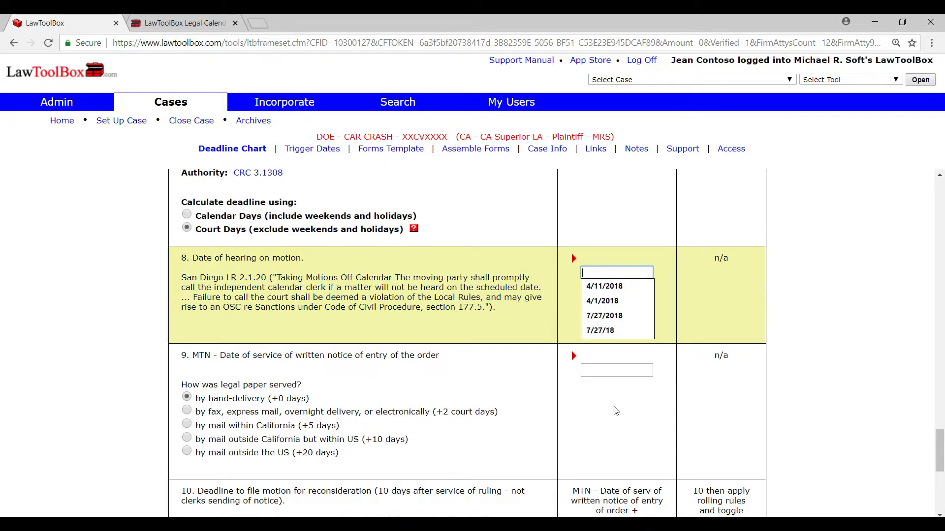
scroll(619, 402, down, 5)
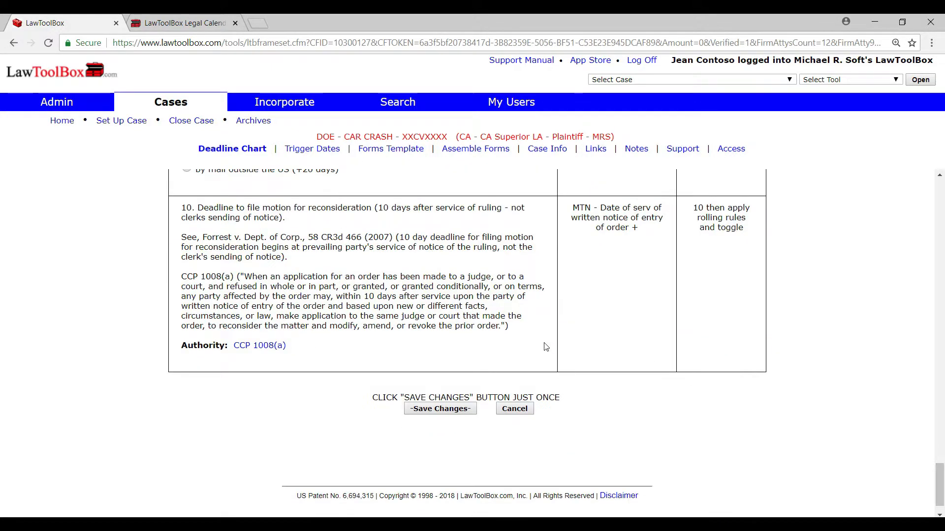
click(452, 412)
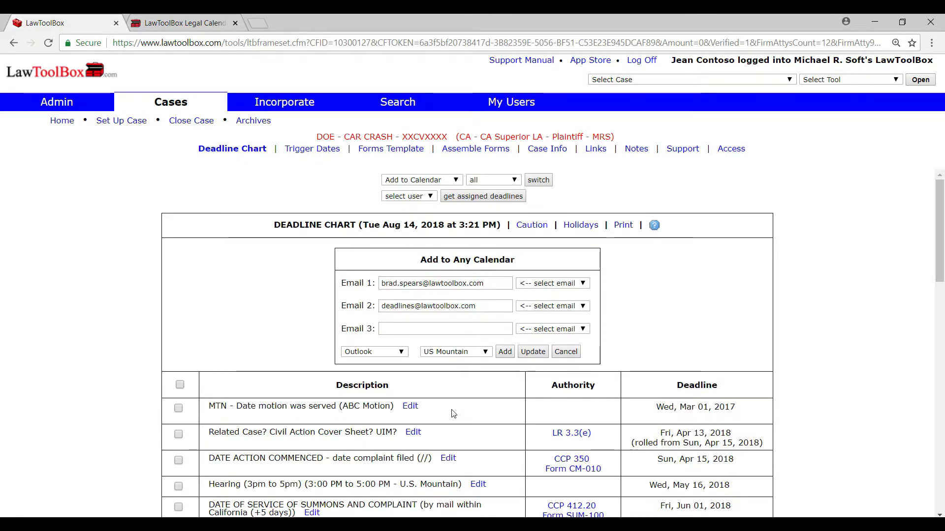
Step: Search the deadline chart for "abc motion" and look through the matching deadlines
key(ctrl+f)
text(abc motion)
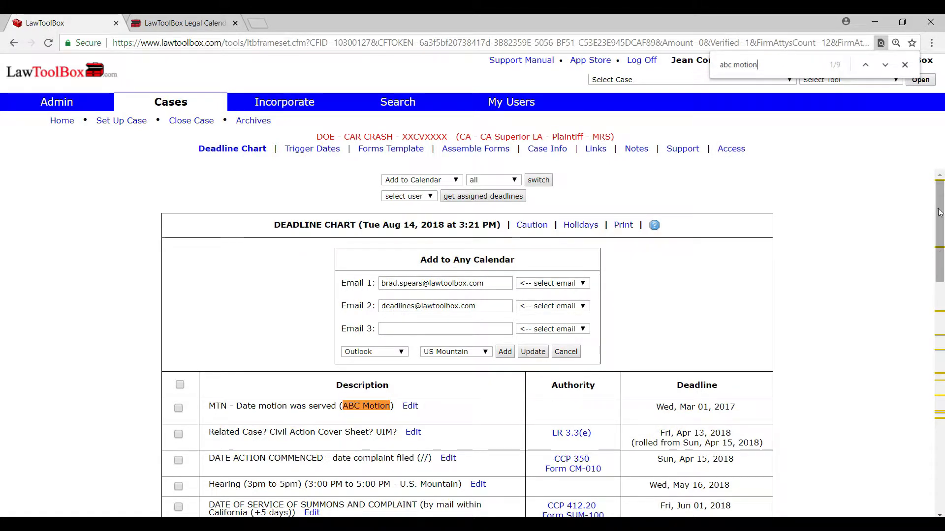
drag(940, 196, 942, 365)
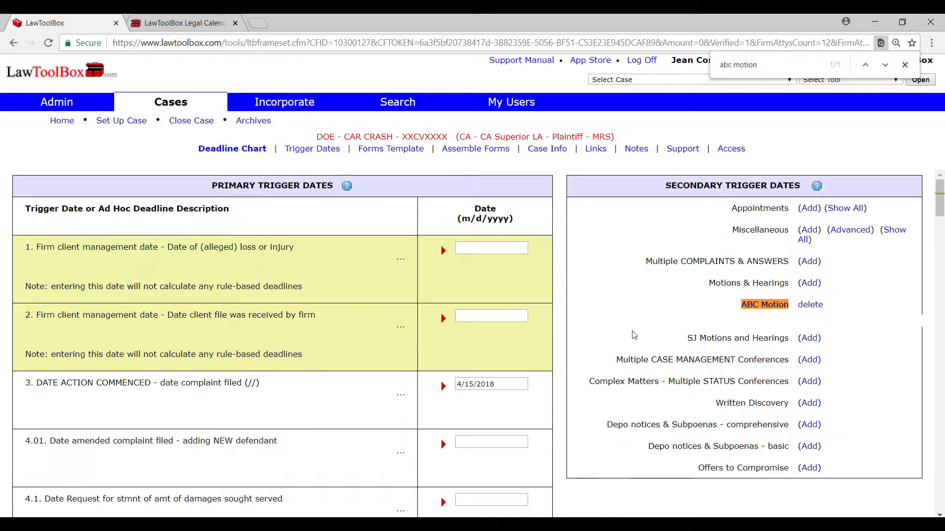
Step: Review the secondary trigger date categories, including Multiple CASE MANAGEMENT Conferences and Multiple COMPLAINTS & ANSWERS
drag(617, 360, 787, 370)
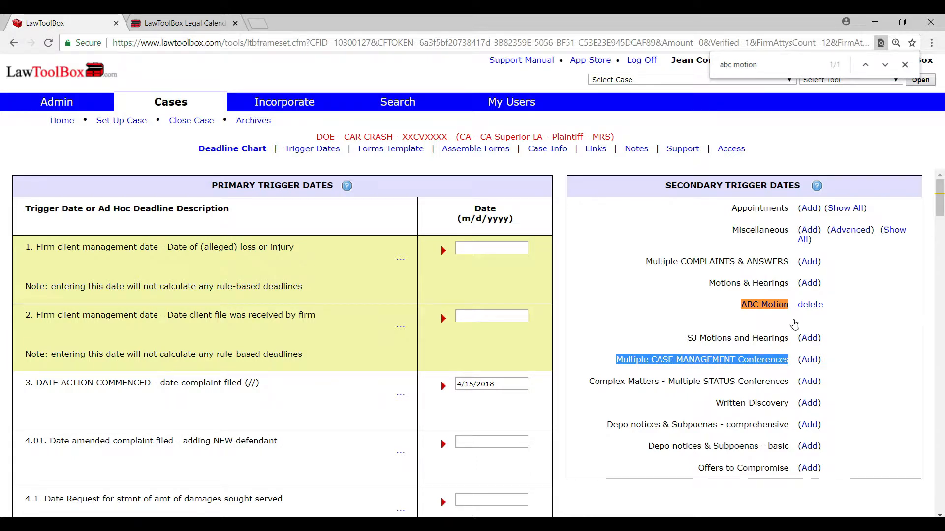
click(698, 284)
drag(648, 259, 778, 262)
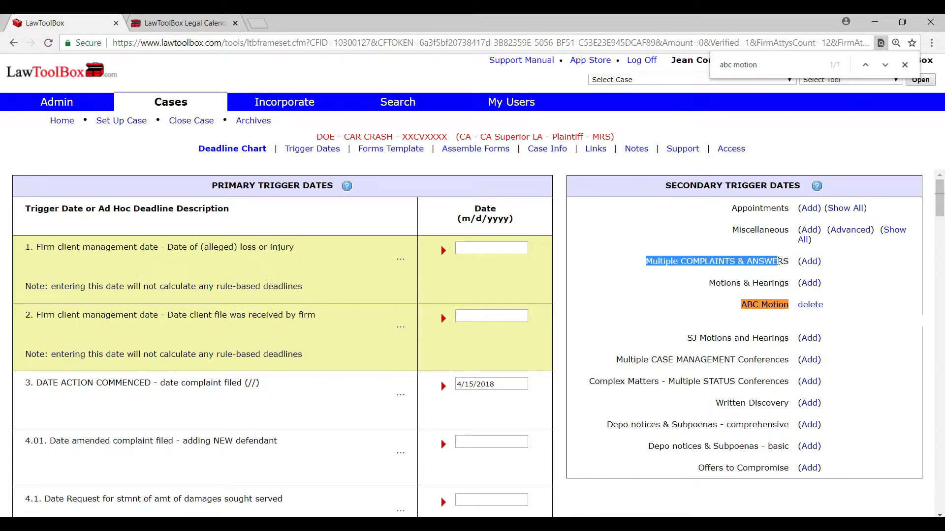
click(908, 304)
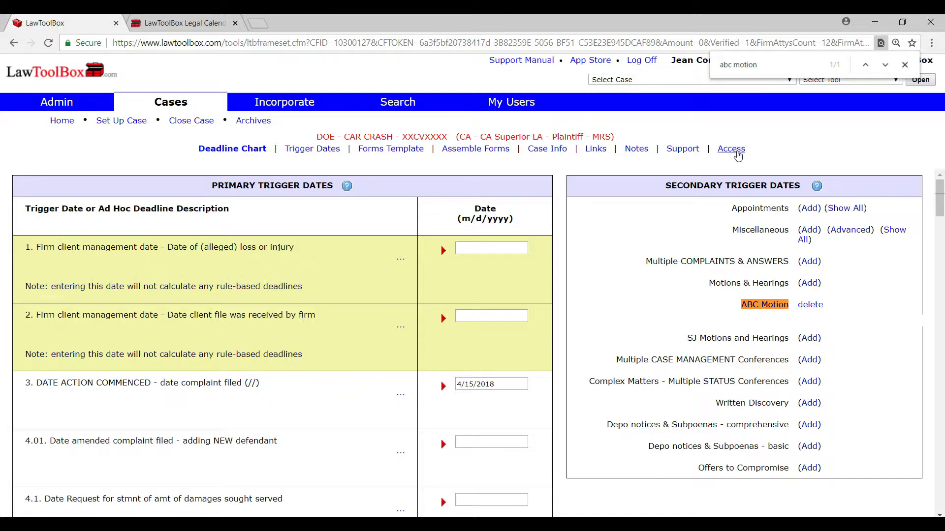
Step: Grant case access to the attorney listed directly after Firm Admin and confirm it
click(732, 149)
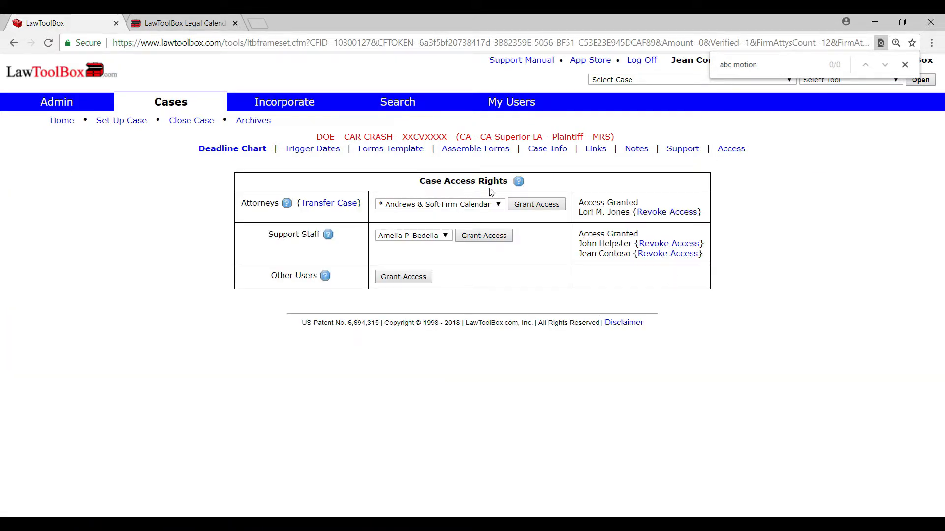
click(498, 204)
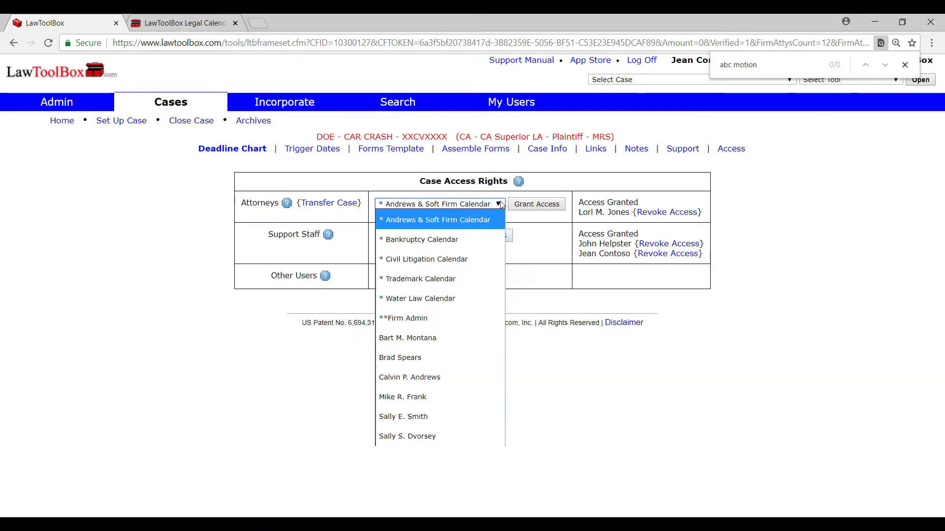
click(427, 338)
click(539, 205)
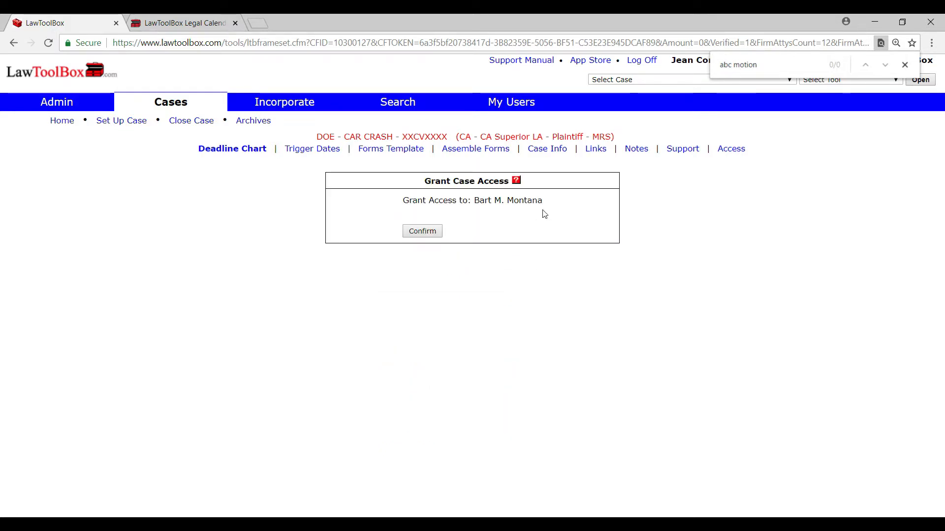
click(422, 231)
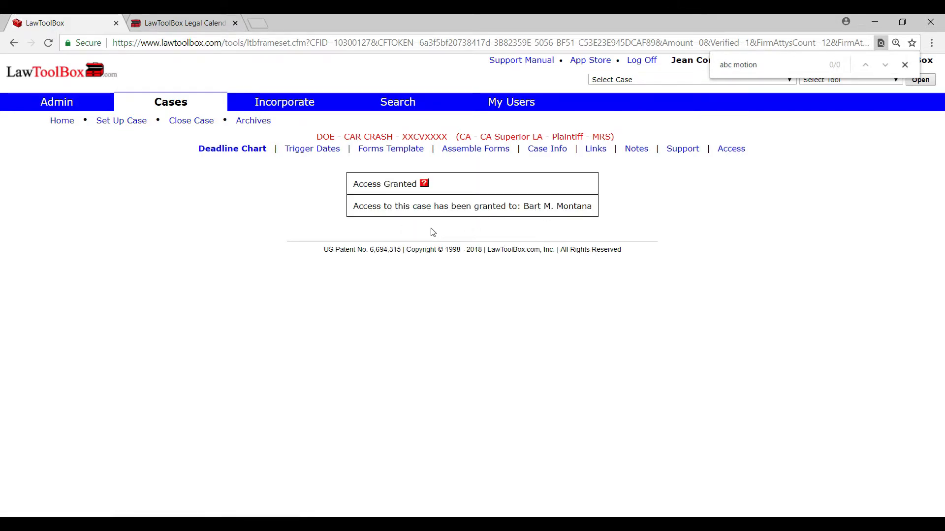
Step: Return to the deadline chart, choose the newly authorized attorney as third calendar recipient and add the deadlines to the calendars
click(732, 149)
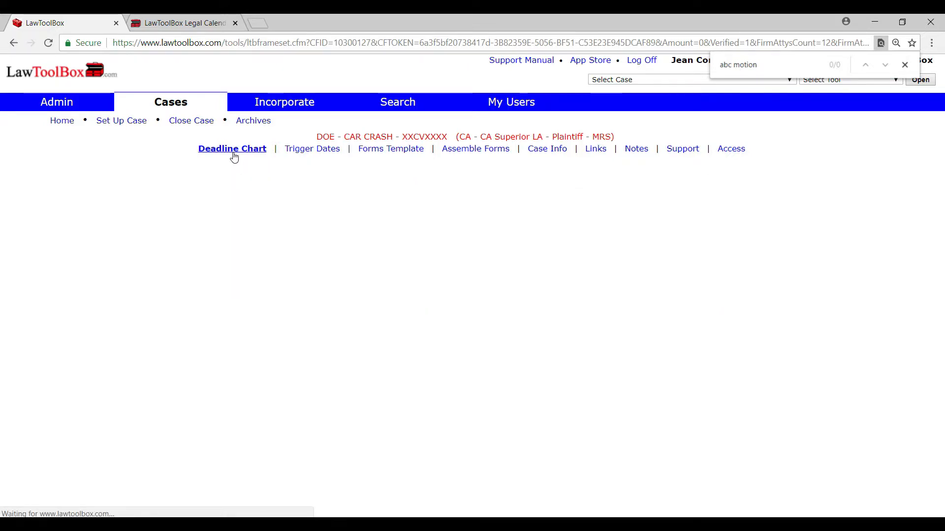
click(570, 330)
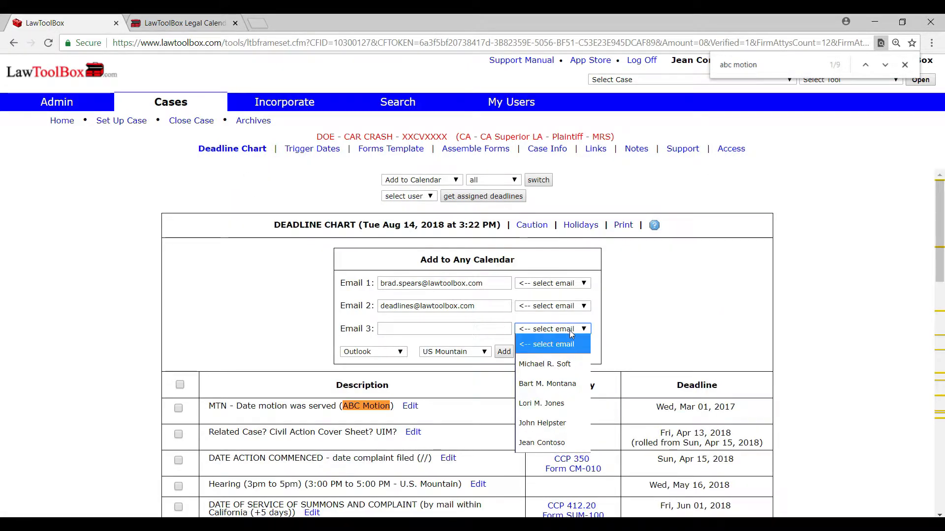
click(567, 383)
click(504, 352)
Step: Find the Doe - Car Crash case in the home page's case list and reopen it
click(60, 127)
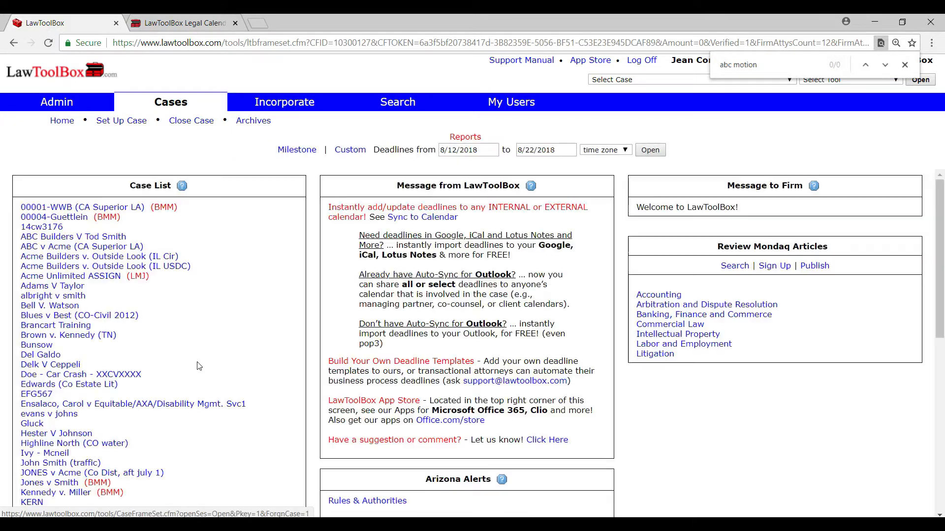
scroll(197, 366, down, 1)
scroll(199, 366, down, 2)
scroll(199, 366, up, 3)
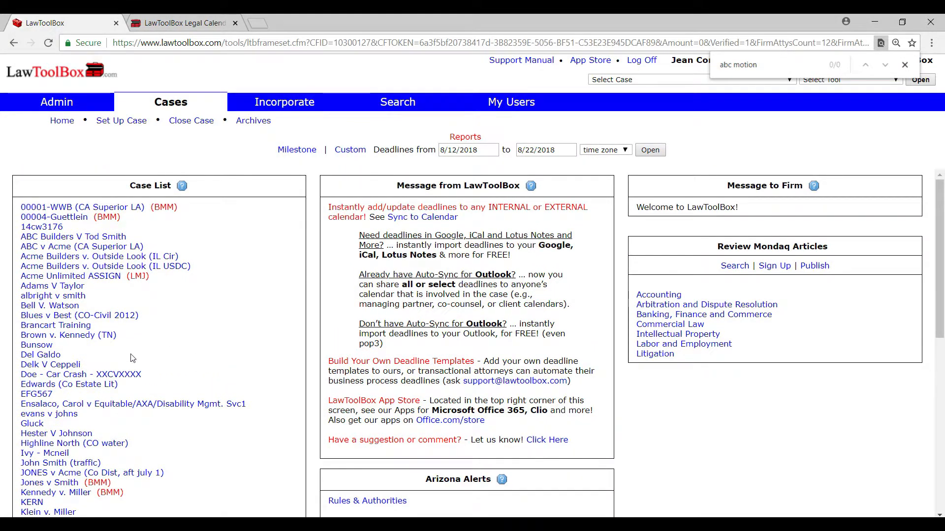
click(123, 375)
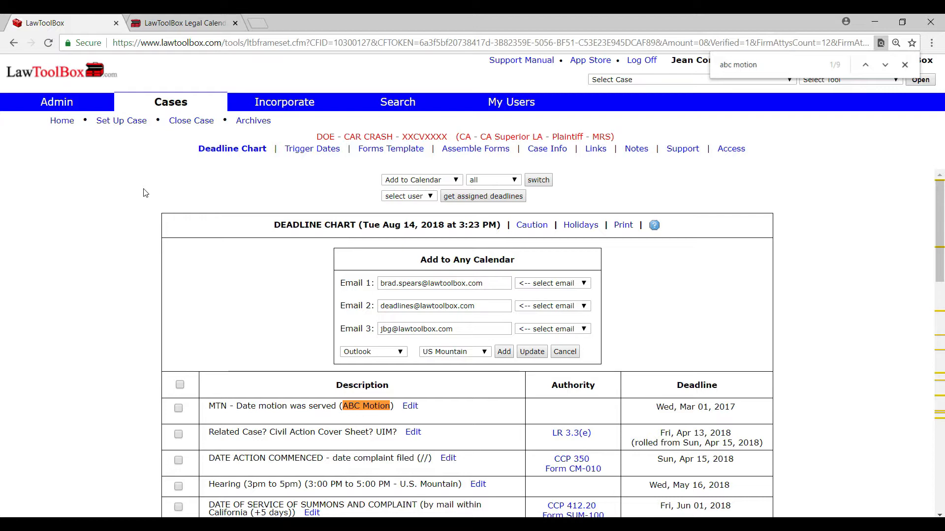
Step: Return to the home page and open the deadlines report from 8/12/2018 to 8/22/2018
click(58, 121)
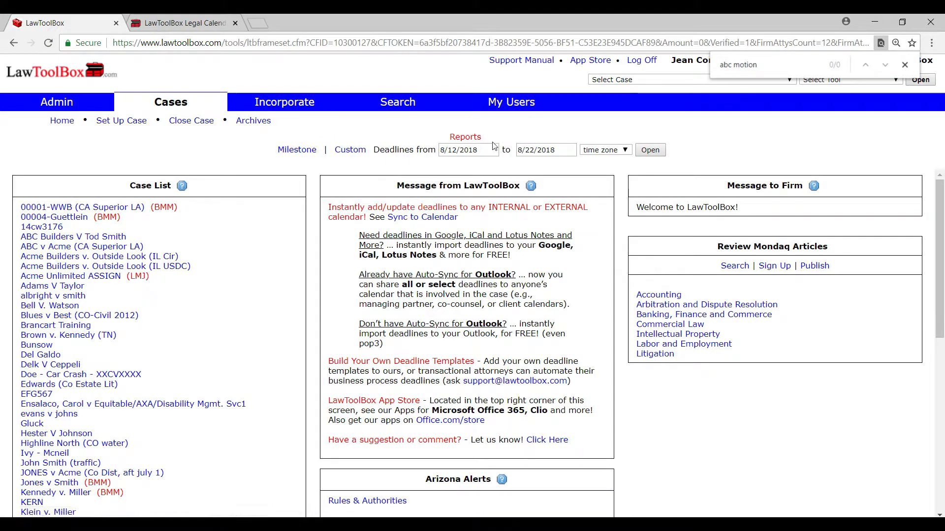
drag(487, 138, 448, 138)
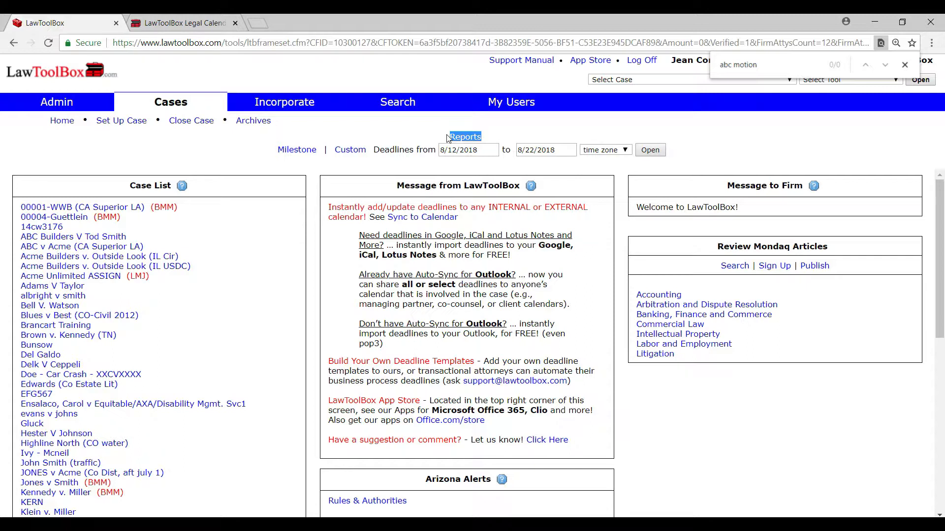
drag(397, 144, 428, 150)
click(455, 161)
click(656, 154)
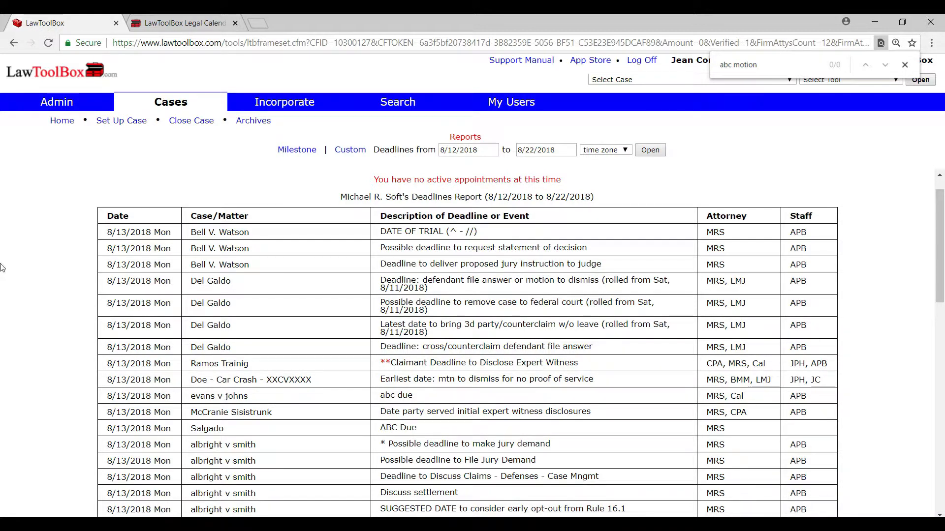
Step: Review the report's date, case/matter, description, attorney and staff columns
drag(132, 218, 100, 218)
drag(261, 219, 189, 218)
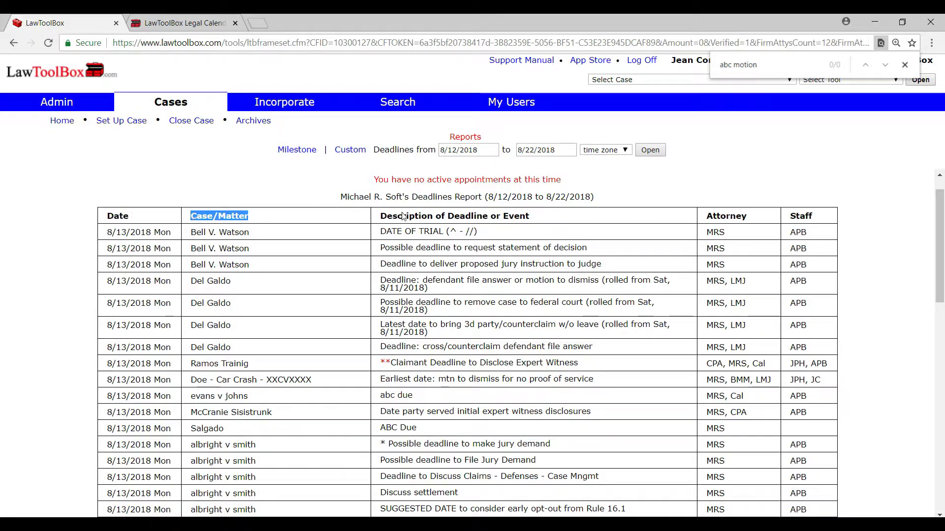
drag(532, 218, 382, 218)
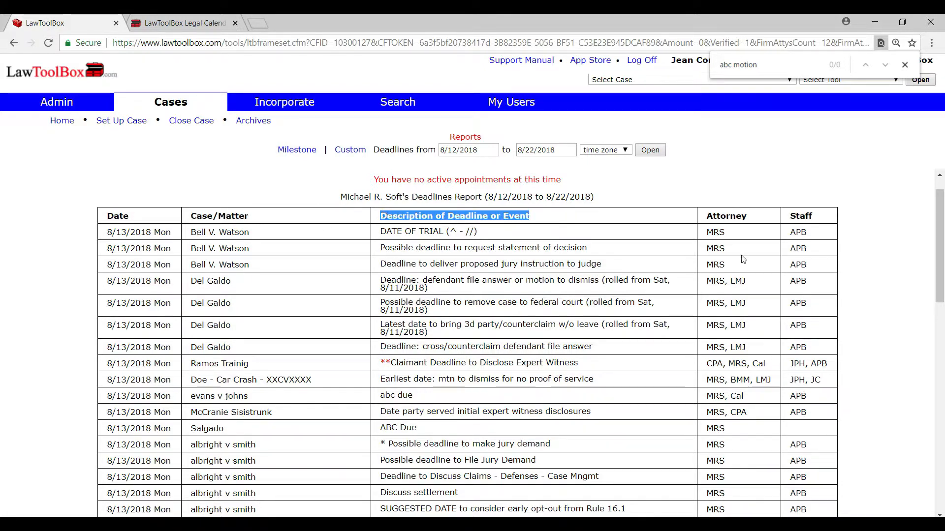
drag(748, 218, 706, 218)
drag(814, 217, 789, 216)
click(857, 241)
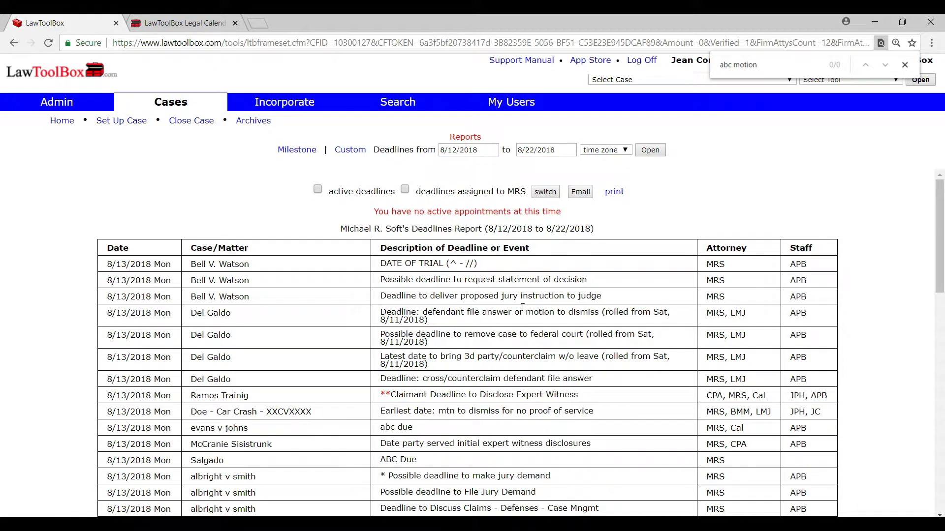
Step: Start e-mailing the deadlines report and select the first attorney as recipient
click(580, 193)
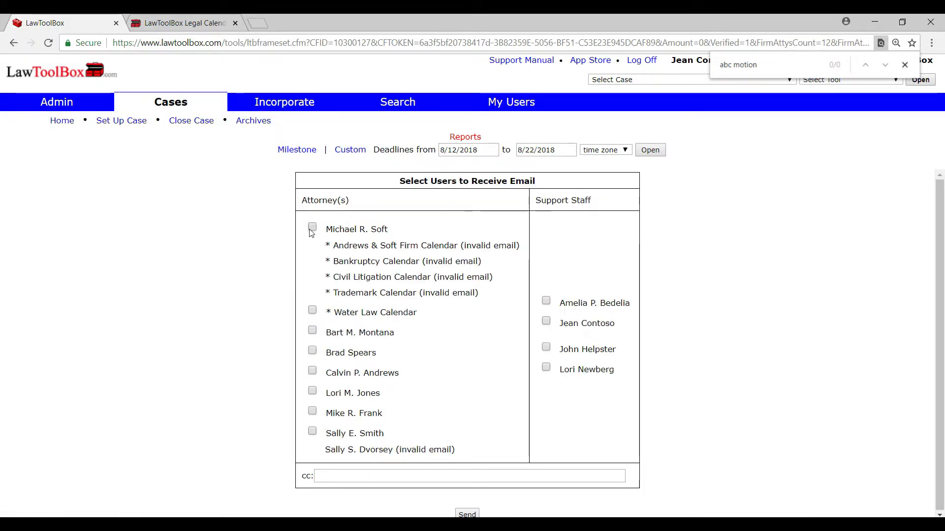
click(311, 230)
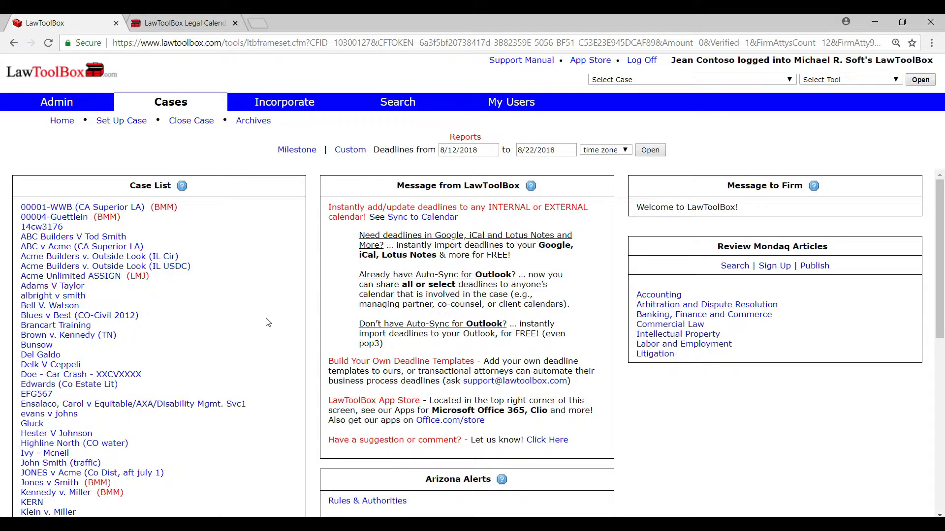
Step: Open the Doe - Car Crash case and cancel all of its deadlines on the listed recipients' Outlook calendars
click(129, 378)
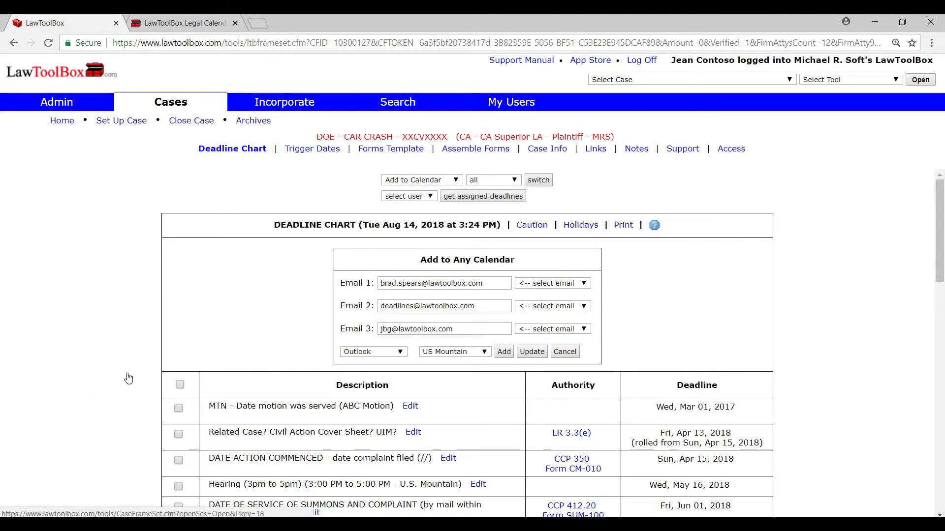
click(181, 385)
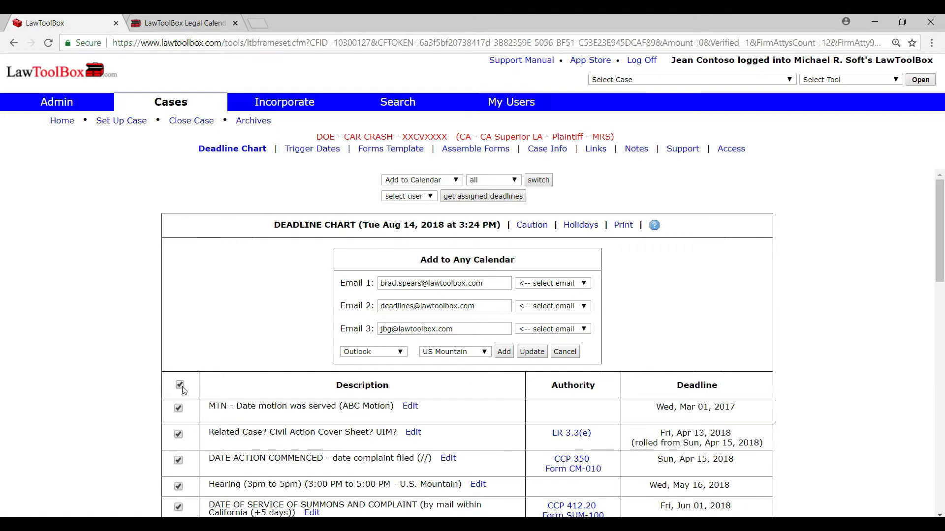
click(571, 353)
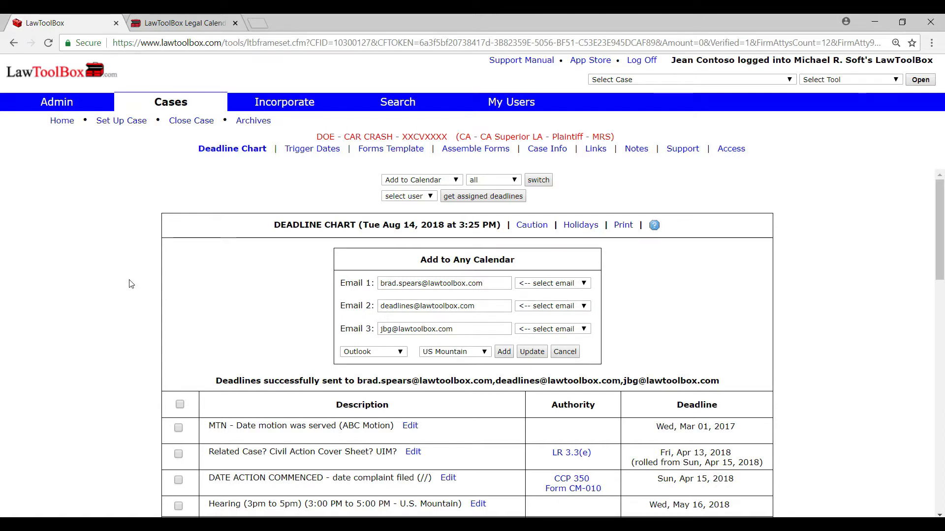
Step: Choose the Doe - Car Crash case for closing and confirm its closure
drag(318, 136, 413, 138)
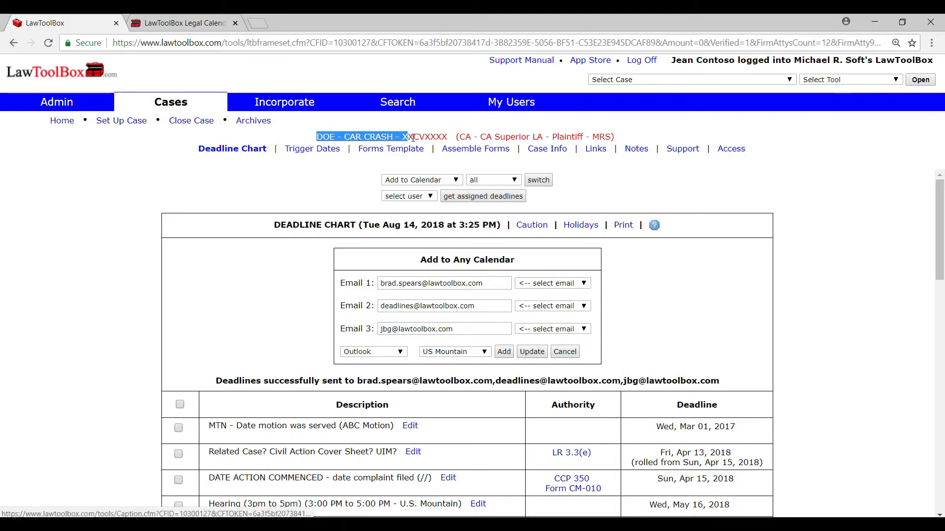
drag(222, 121, 172, 121)
click(191, 121)
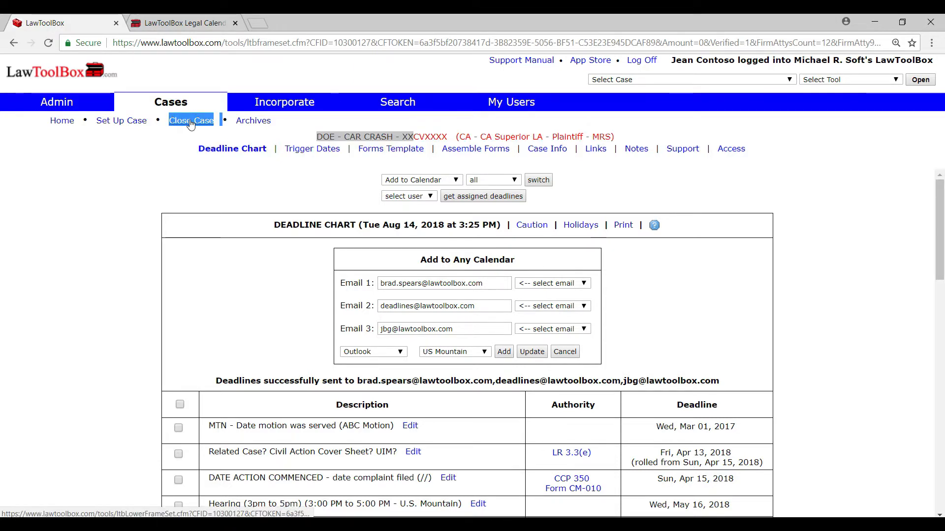
click(494, 206)
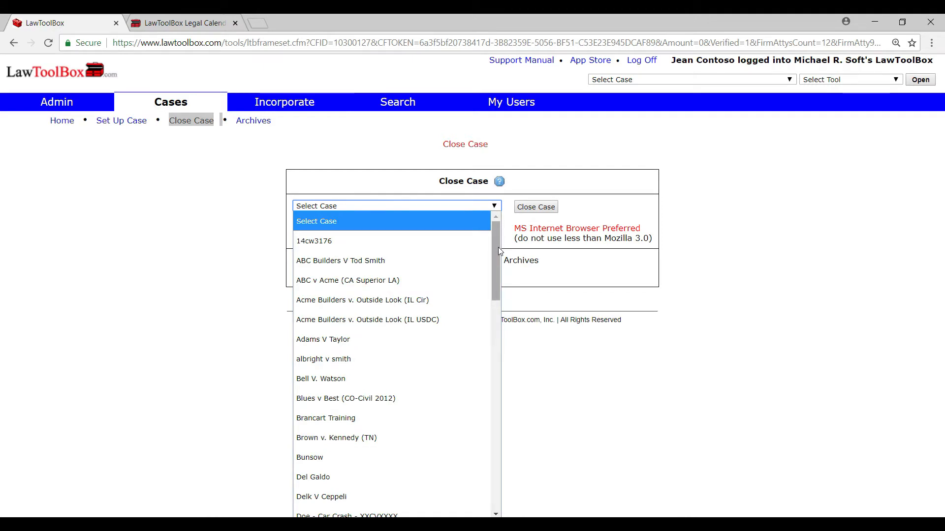
text(do)
key(Return)
click(548, 207)
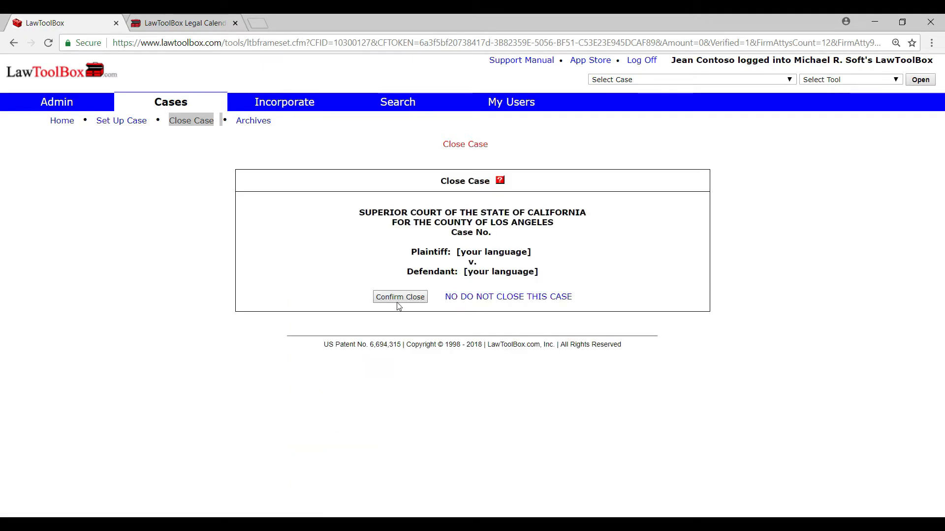
click(399, 297)
Step: Record the physical storage note "Closed early per LAQ" for the closed case and submit it
click(460, 247)
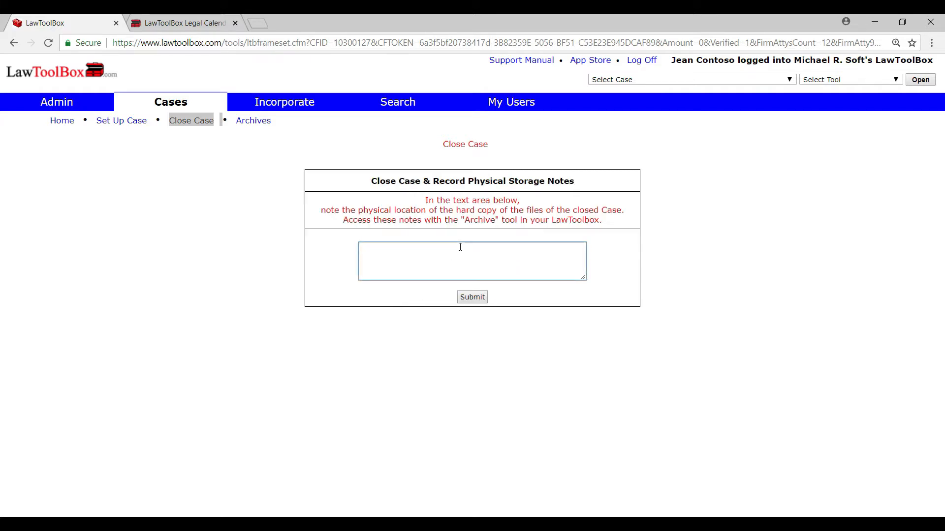
text(Closed early per)
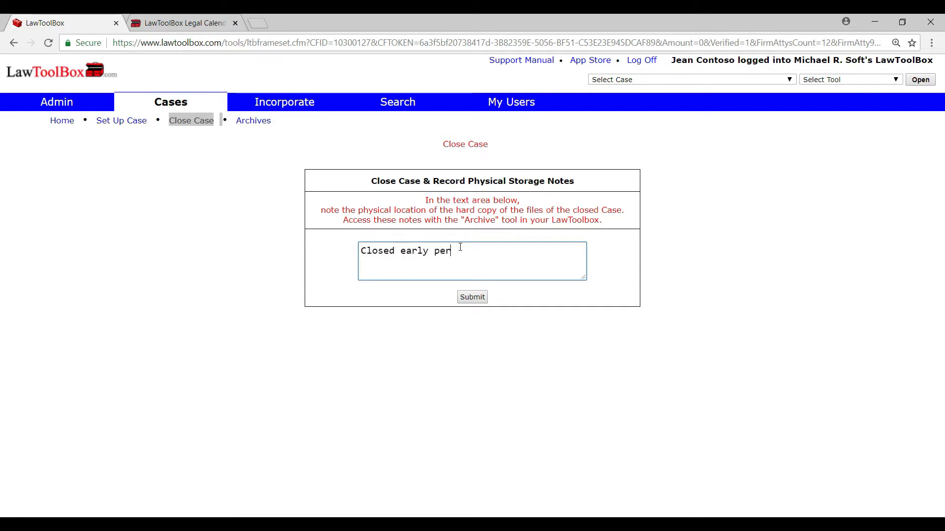
text( LAQ)
click(473, 296)
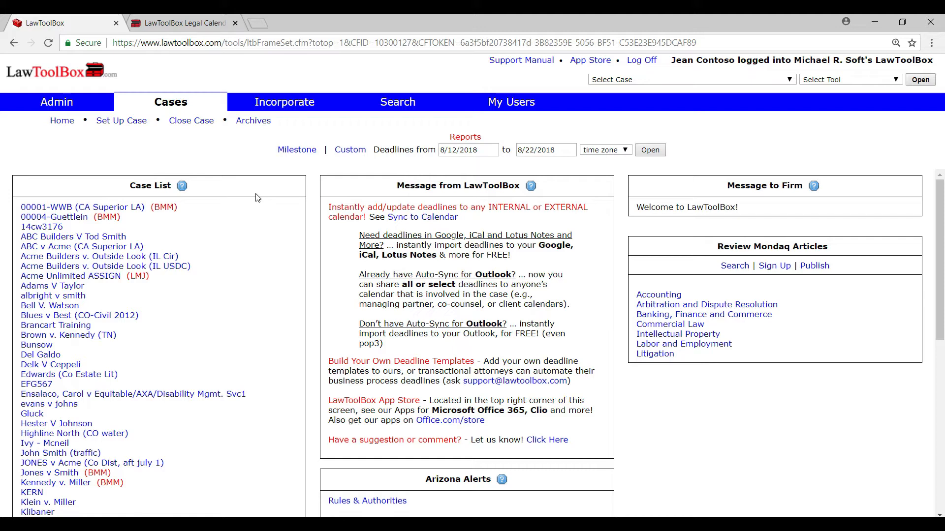
Step: Re-activate the Doe - Car Crash case from the case archives and confirm the re-activation
drag(273, 121, 232, 120)
click(253, 121)
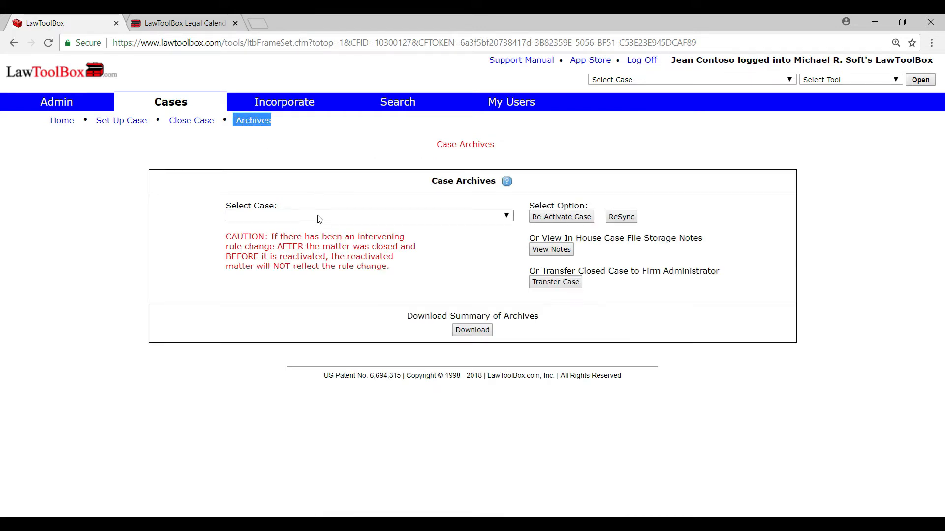
click(318, 215)
text(doe)
key(Return)
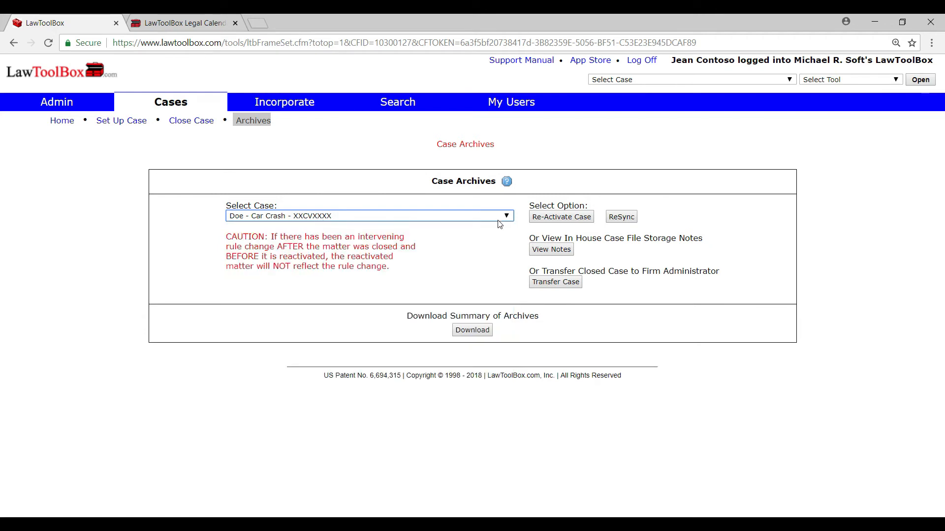
click(556, 221)
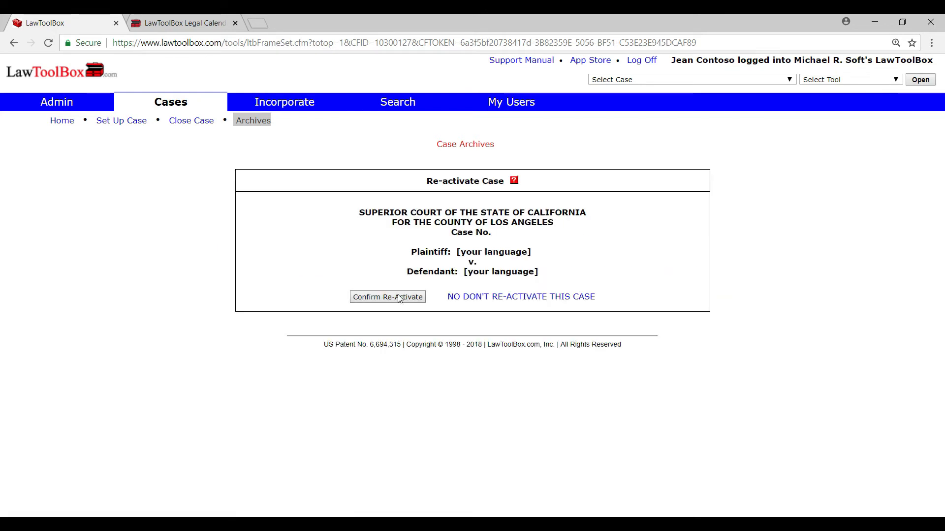
click(399, 297)
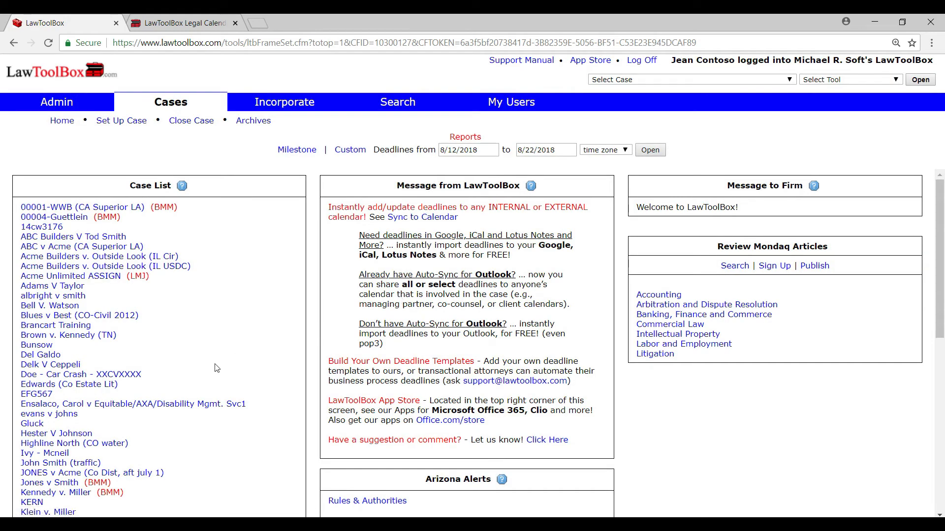
Step: Find the re-activated Doe - Car Crash case in the home page's case list and open its deadline chart
scroll(212, 365, down, 1)
drag(150, 350, 20, 350)
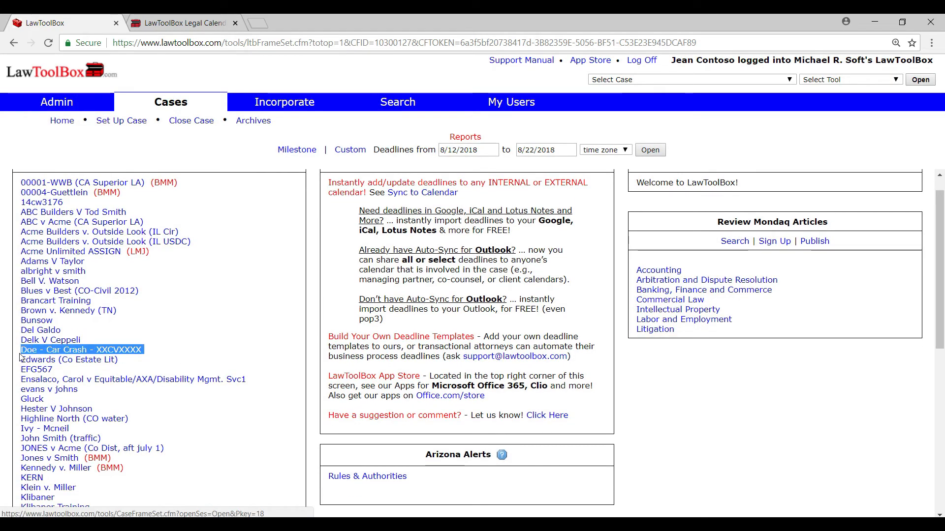
click(132, 348)
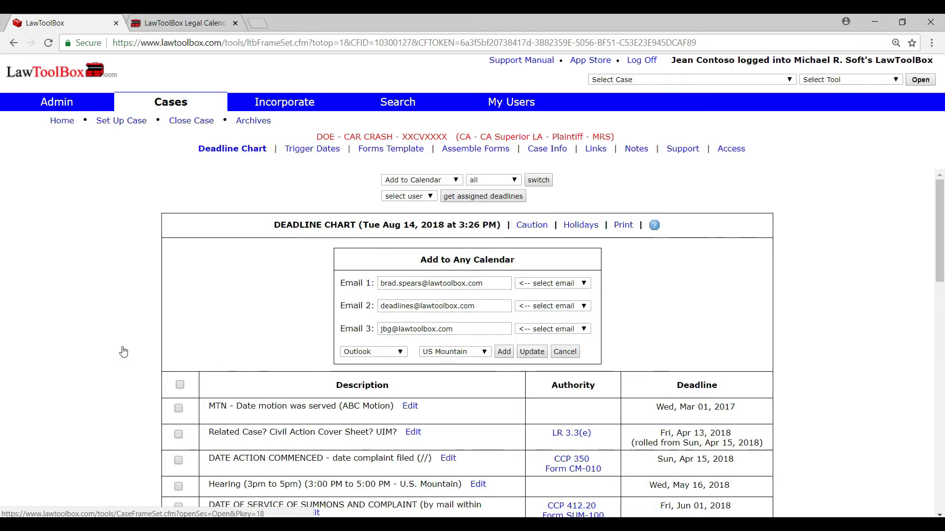